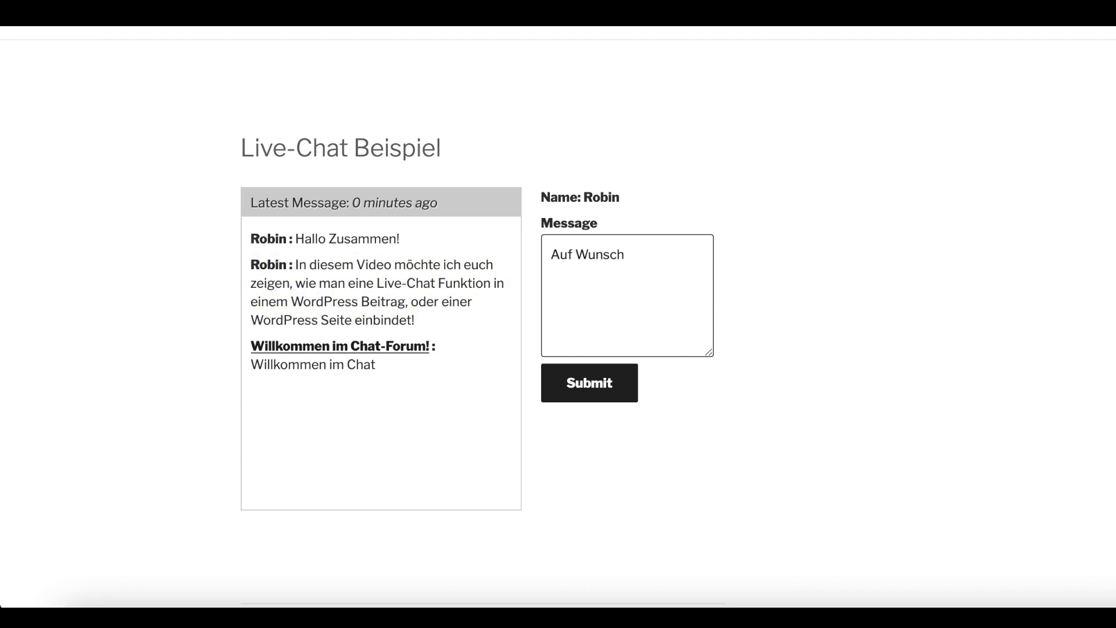
Post the chat message "Auf Wunsch kann dieser schicke Chat auch in einem geschützten Mitglieder-Bereich gesichert werden... LOS GEHT'S!".
{"action": "type", "text": "geschützten Mitglieder-Bereich gesichert w"}
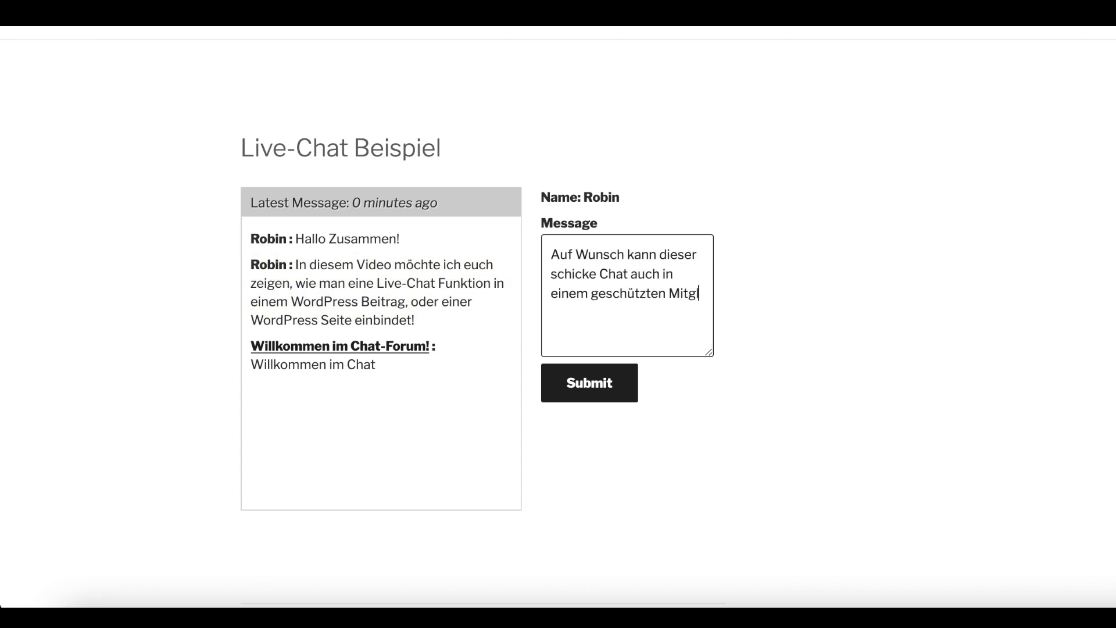
{"action": "type", "text": "erden..."}
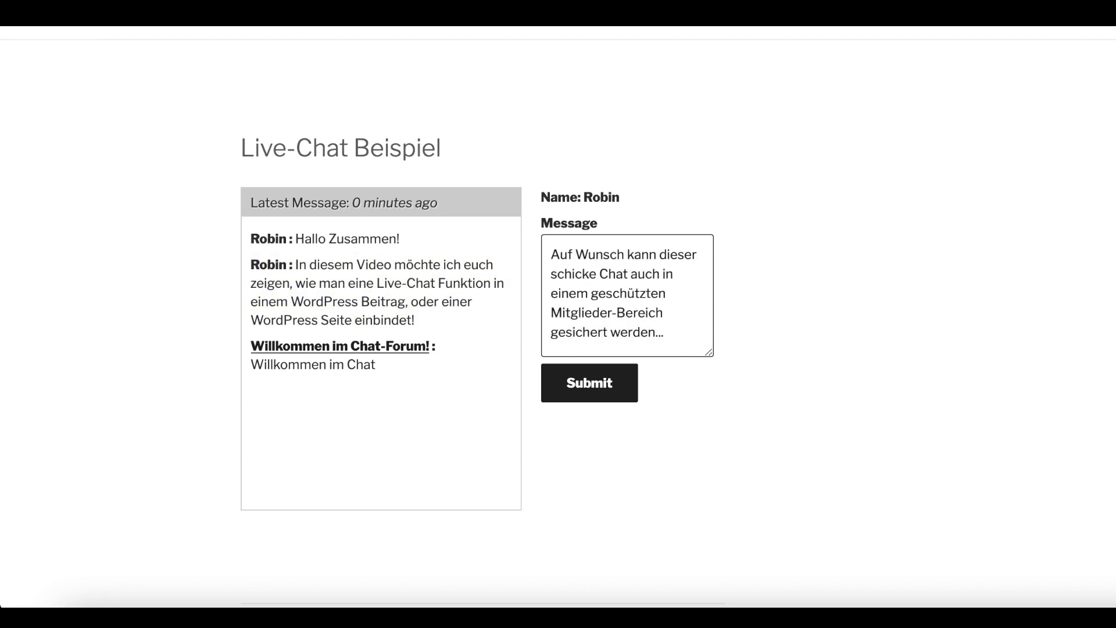
{"action": "key", "text": "Return"}
{"action": "type", "text": "LOS GEHT'S!"}
{"action": "left_click", "coordinate": [611, 390]}
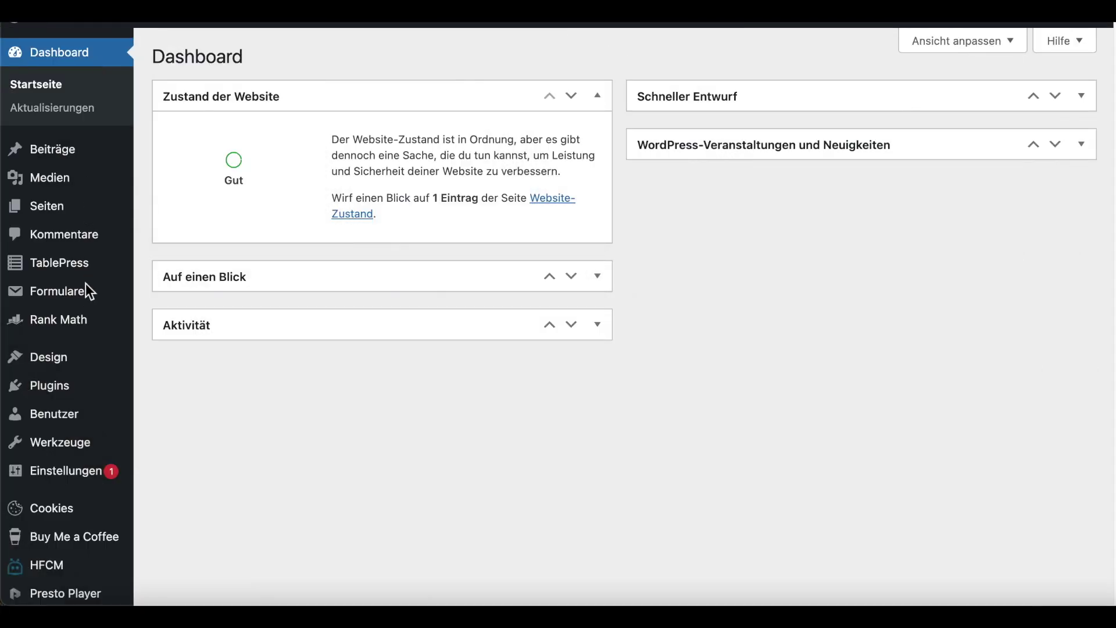
Search the plugin directory for "Simple Ajax Chat" and install and activate that plugin.
{"action": "mouse_move", "coordinate": [68, 385]}
{"action": "left_click", "coordinate": [187, 413]}
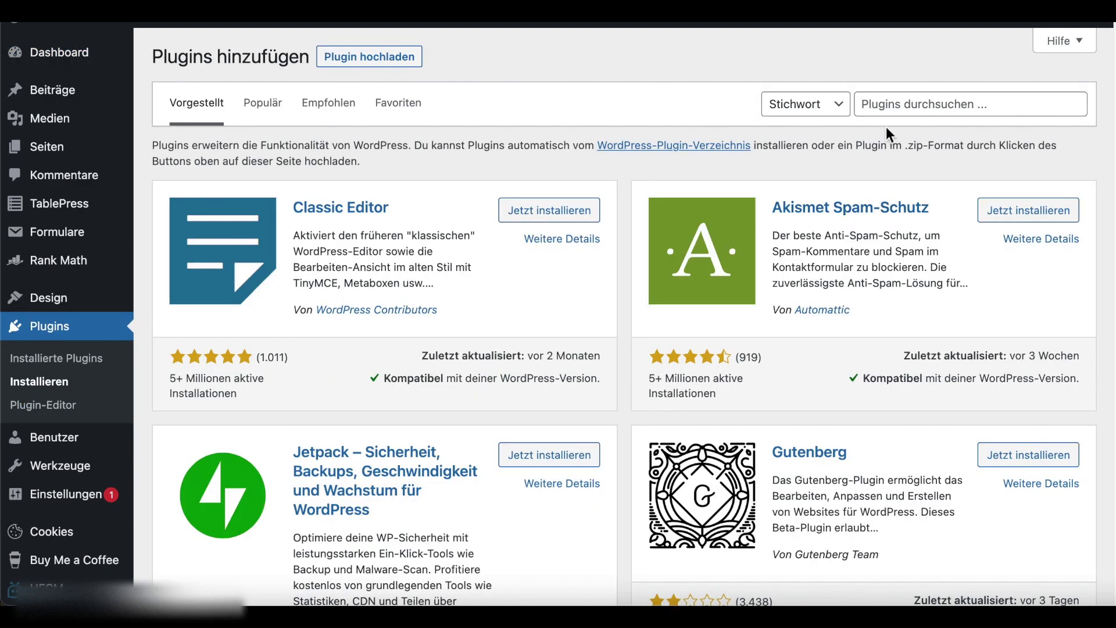
{"action": "left_click", "coordinate": [883, 107]}
{"action": "type", "text": "Simple Ajax Chat"}
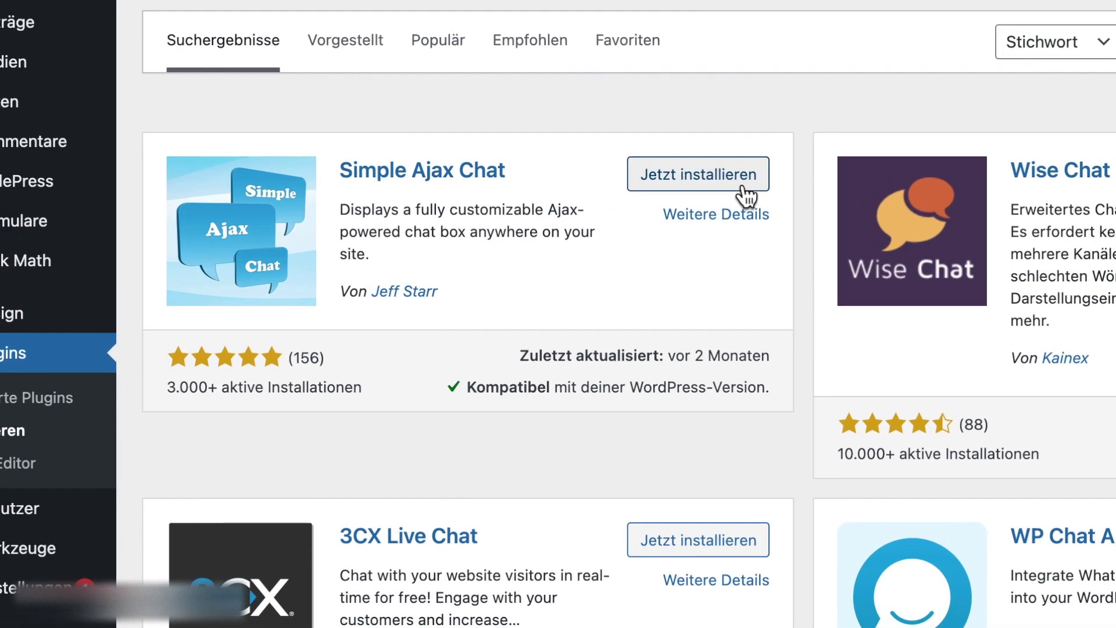
{"action": "left_click", "coordinate": [743, 186]}
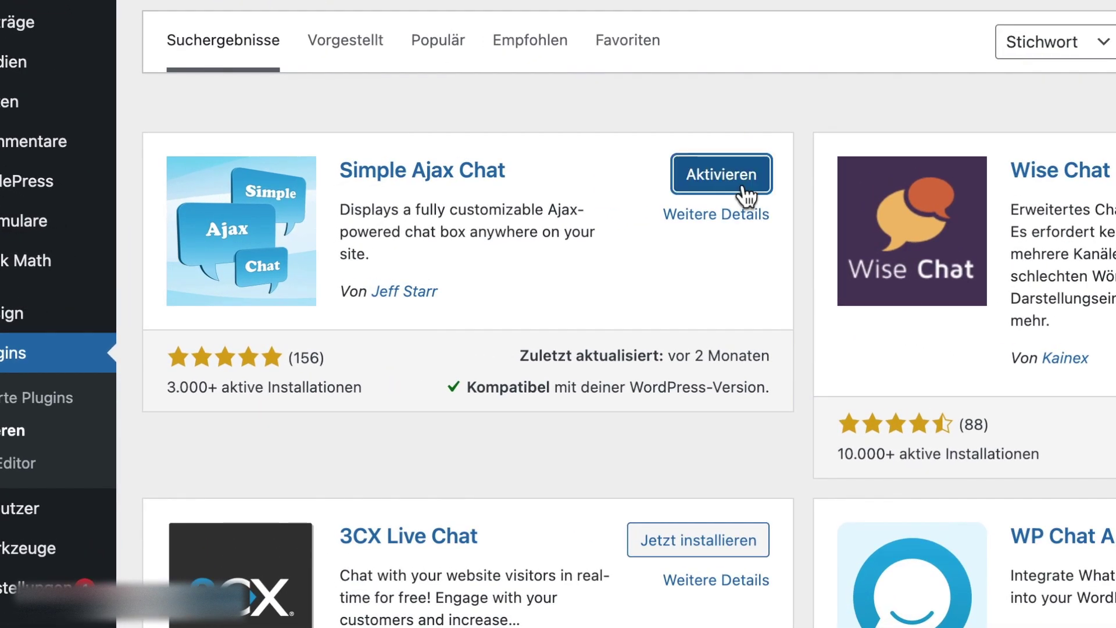
{"action": "left_click", "coordinate": [745, 192]}
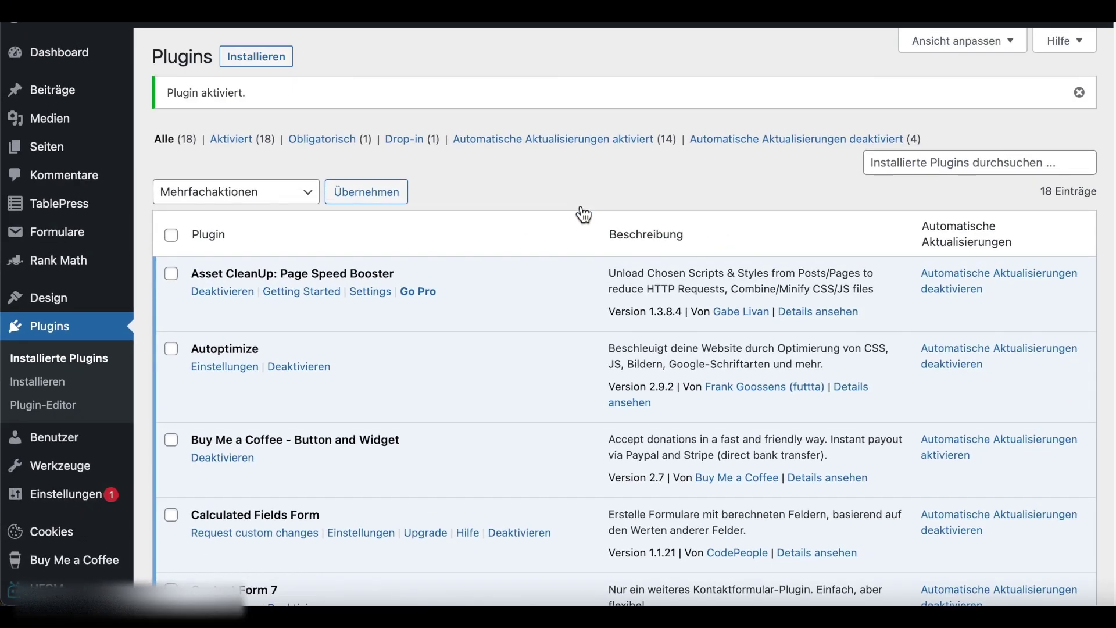
Open the Simple Ajax Chat settings page and expand its Plugin Settings section.
{"action": "mouse_move", "coordinate": [90, 505]}
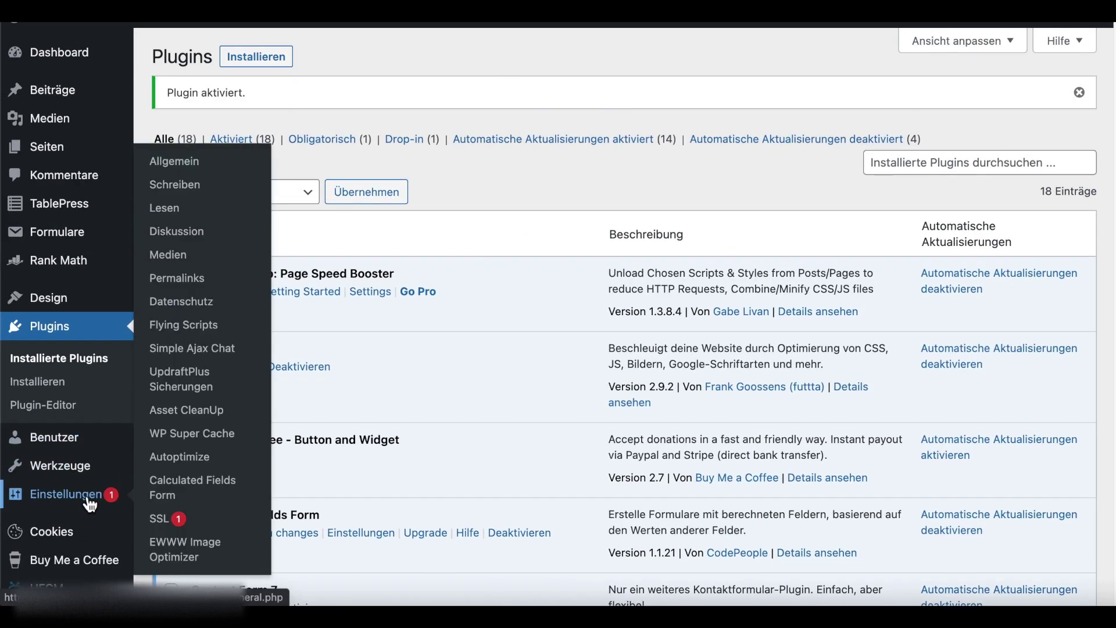
{"action": "left_click", "coordinate": [201, 350]}
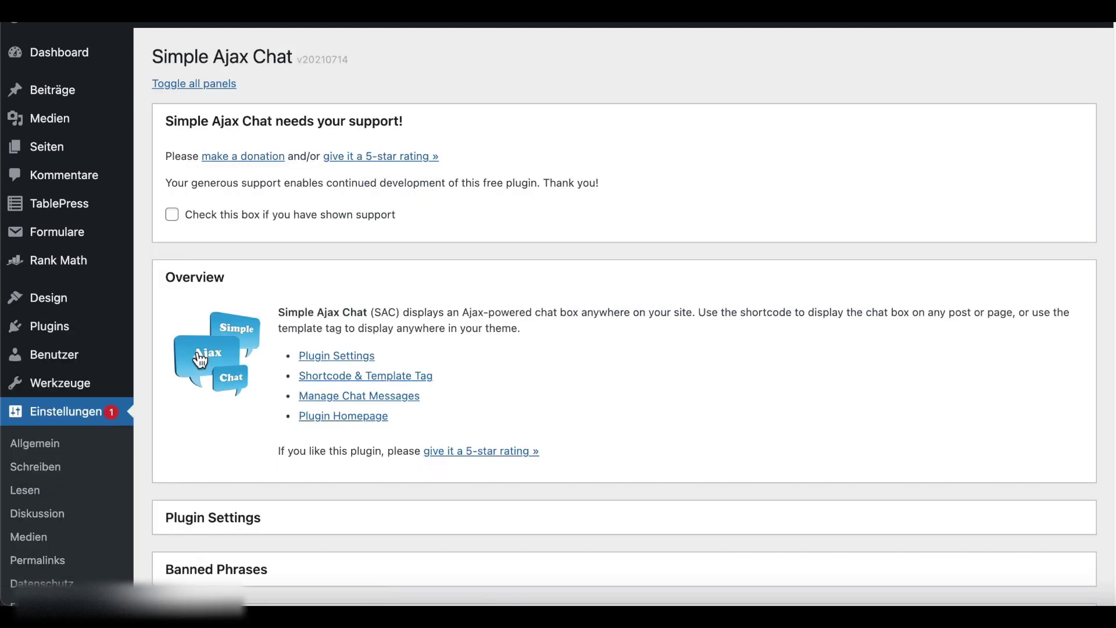
{"action": "left_click", "coordinate": [227, 528]}
{"action": "scroll", "coordinate": [687, 445], "scroll_direction": "down", "scroll_amount": 8}
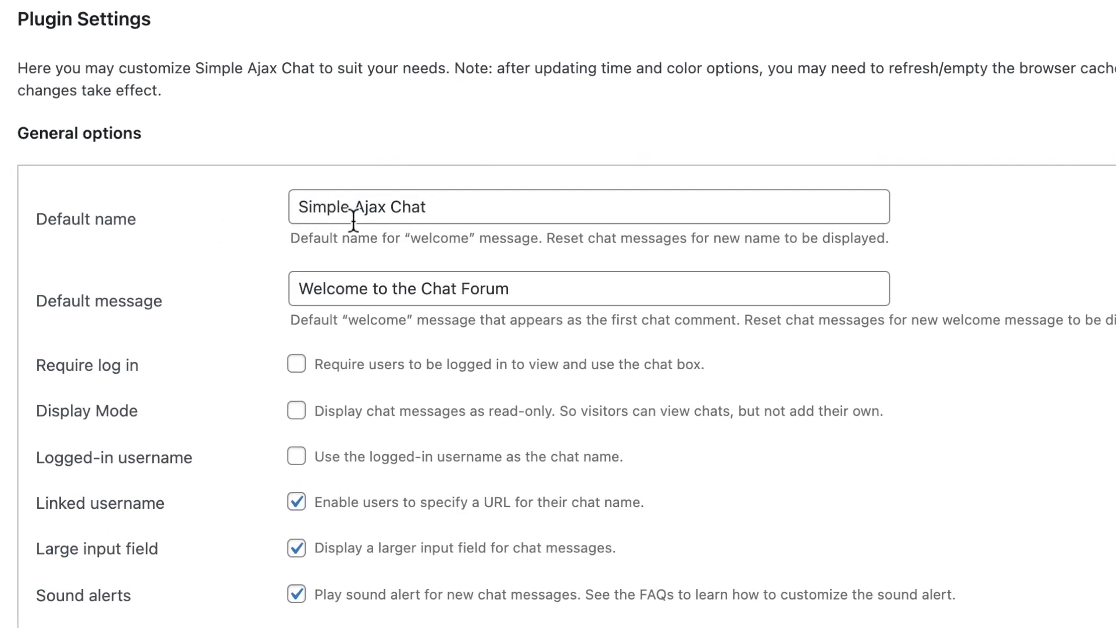
Set the default name for the welcome message to "Willkommen im Chat-Forum!".
{"action": "left_click_drag", "start_coordinate": [435, 212], "coordinate": [275, 203]}
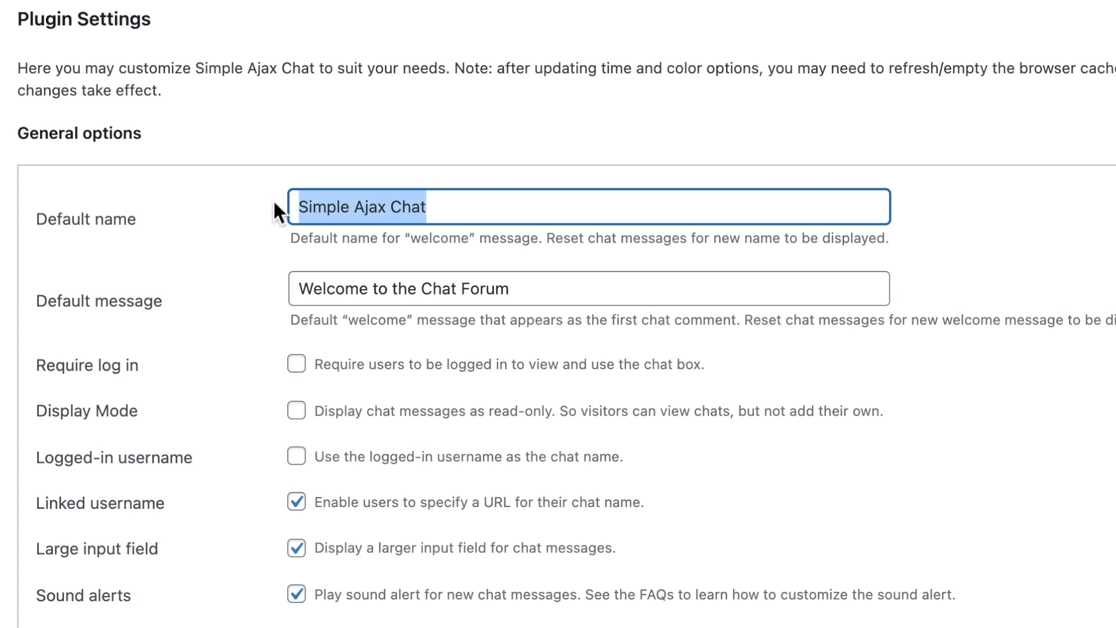
{"action": "type", "text": "Willkom"}
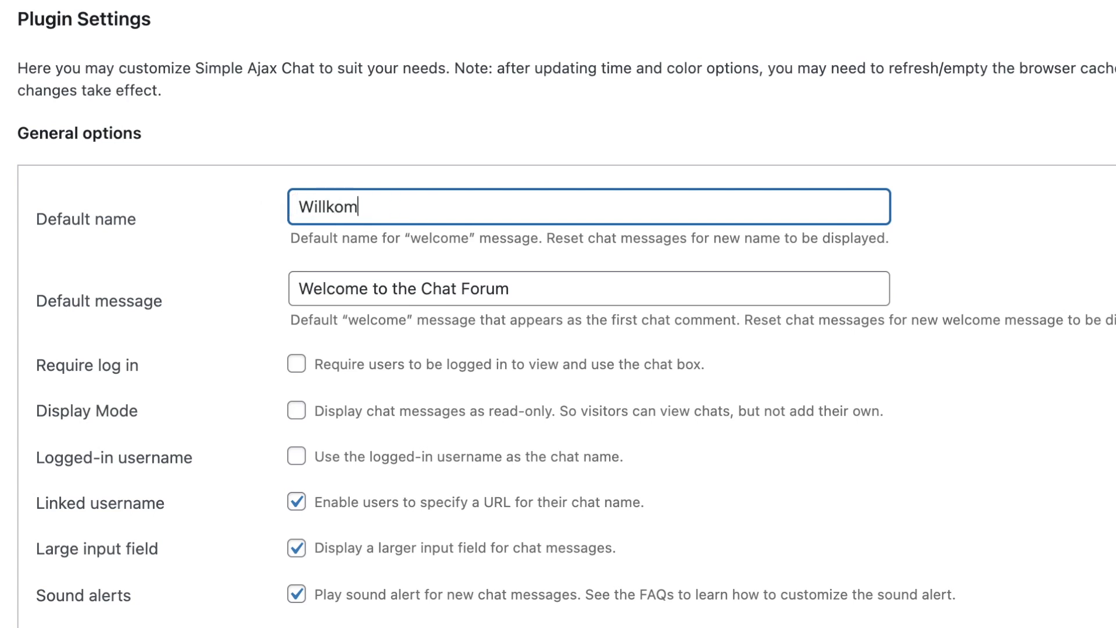
{"action": "type", "text": "men im Chat"}
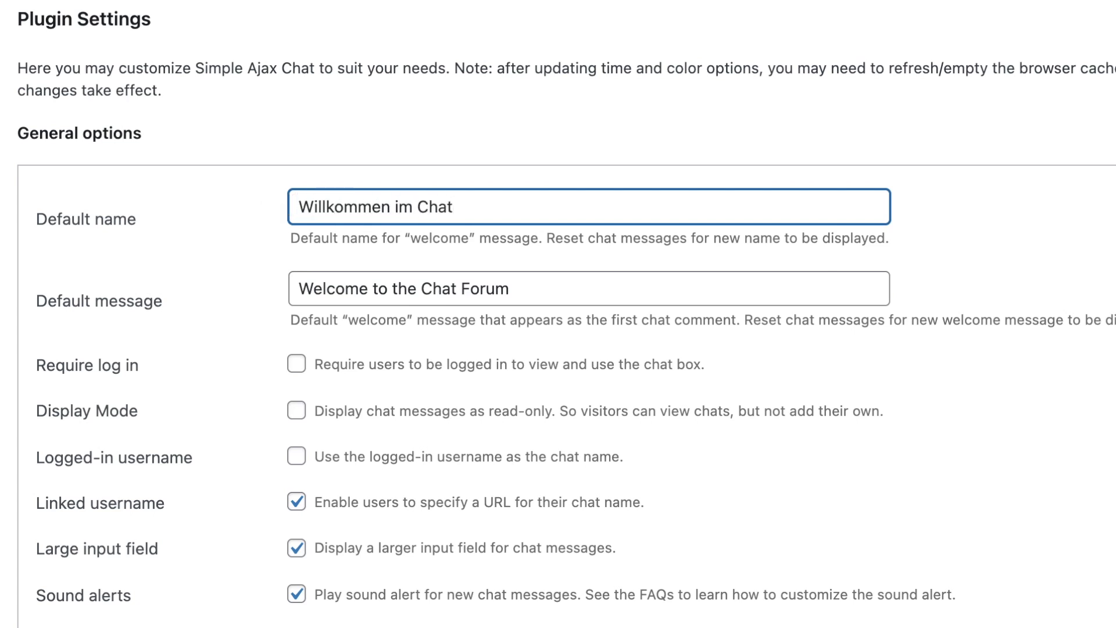
{"action": "type", "text": "-Forum!"}
Set the default welcome message to "Willkommen im Chat".
{"action": "left_click_drag", "start_coordinate": [515, 290], "coordinate": [290, 270]}
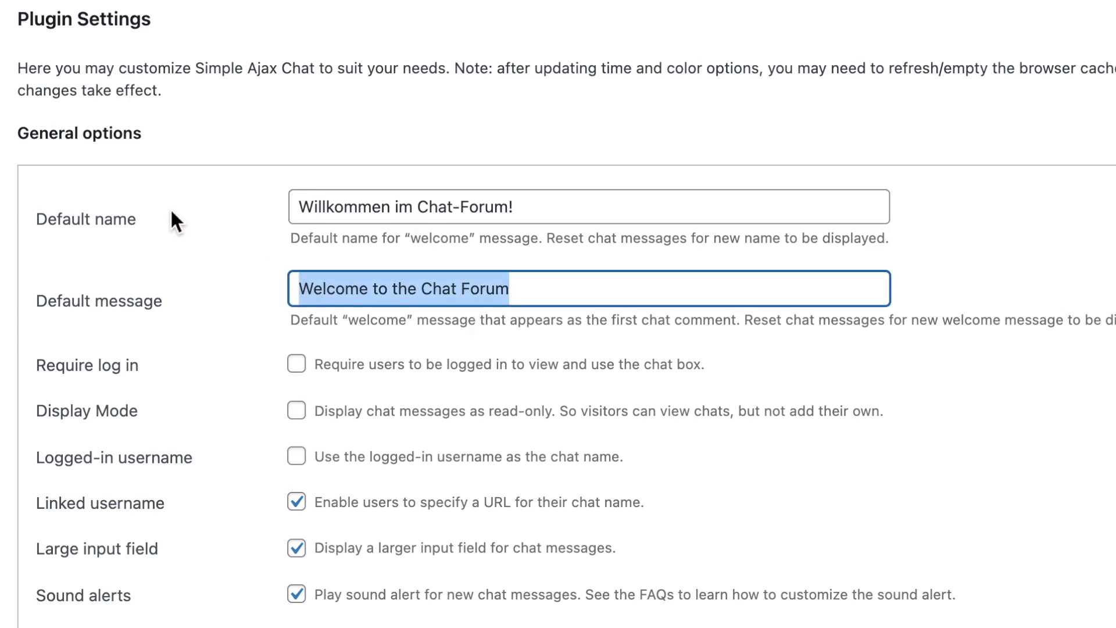
{"action": "type", "text": "Willko"}
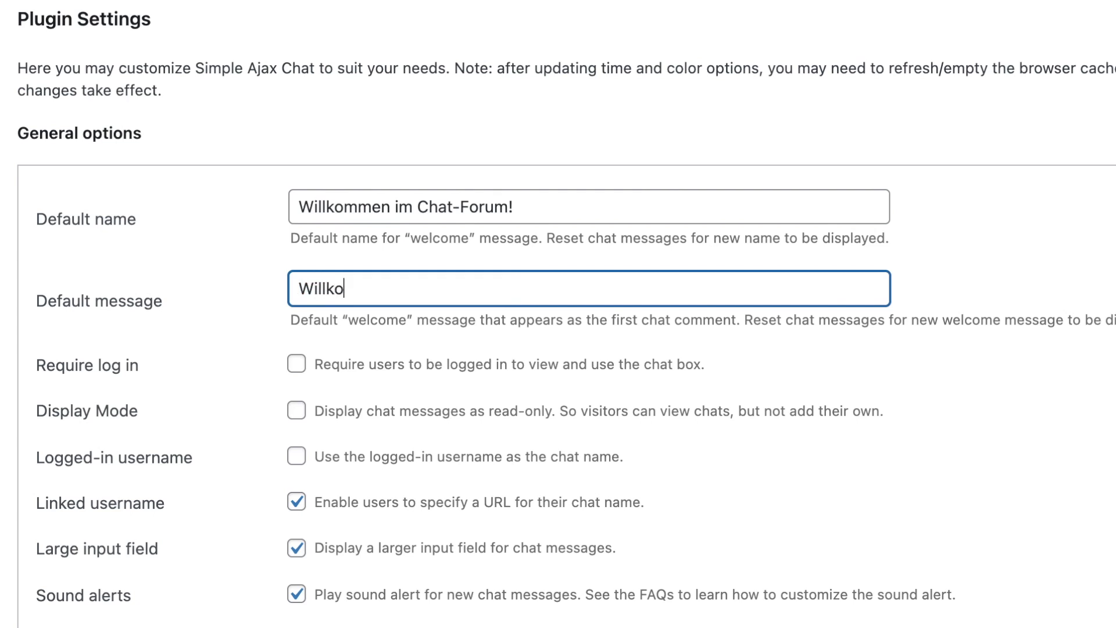
{"action": "type", "text": "mmenmim"}
{"action": "key", "text": "BackSpace"}
{"action": "key", "text": "BackSpace"}
{"action": "key", "text": "BackSpace"}
{"action": "type", "text": "im Chat"}
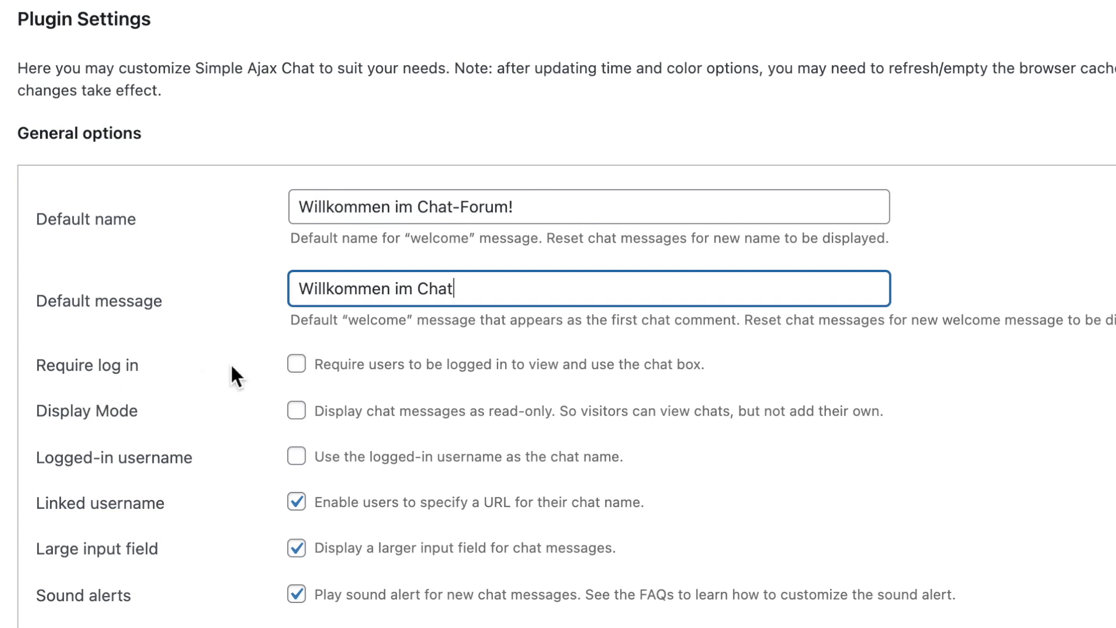
Enable Require log in, the read-only Display Mode and Logged-in username, and disable Linked username.
{"action": "left_click", "coordinate": [297, 368]}
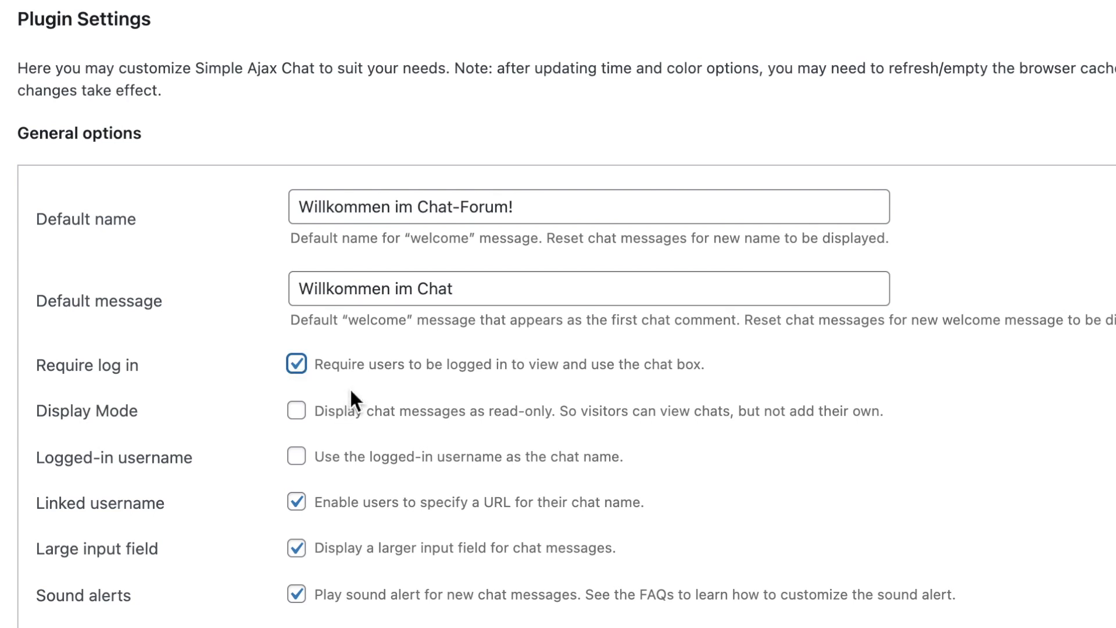
{"action": "scroll", "coordinate": [350, 387], "scroll_direction": "down", "scroll_amount": 3}
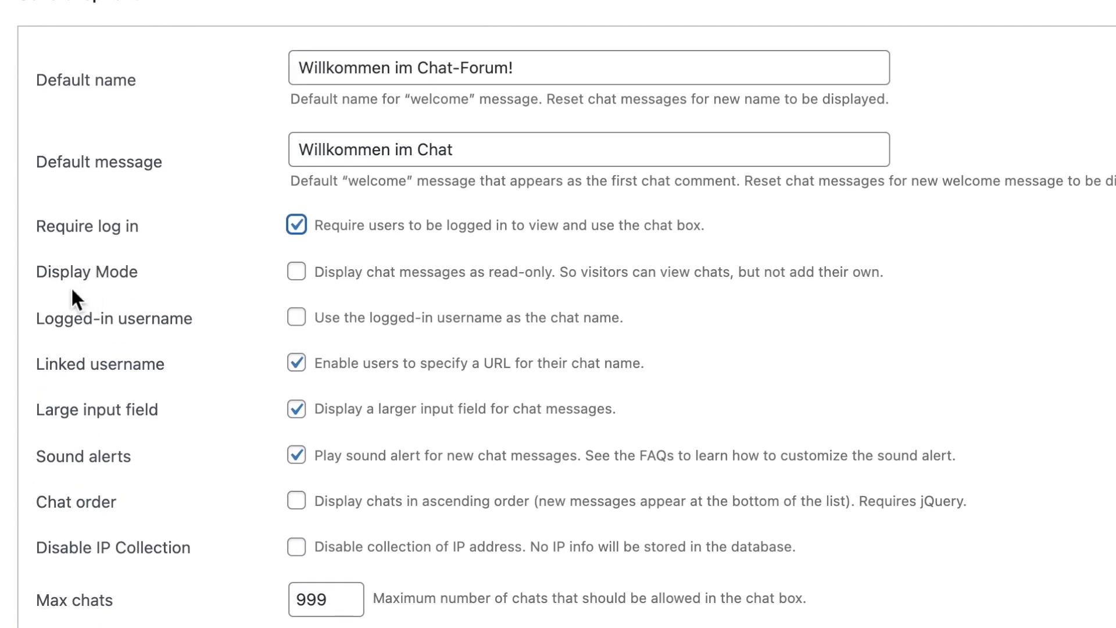
{"action": "left_click", "coordinate": [299, 272]}
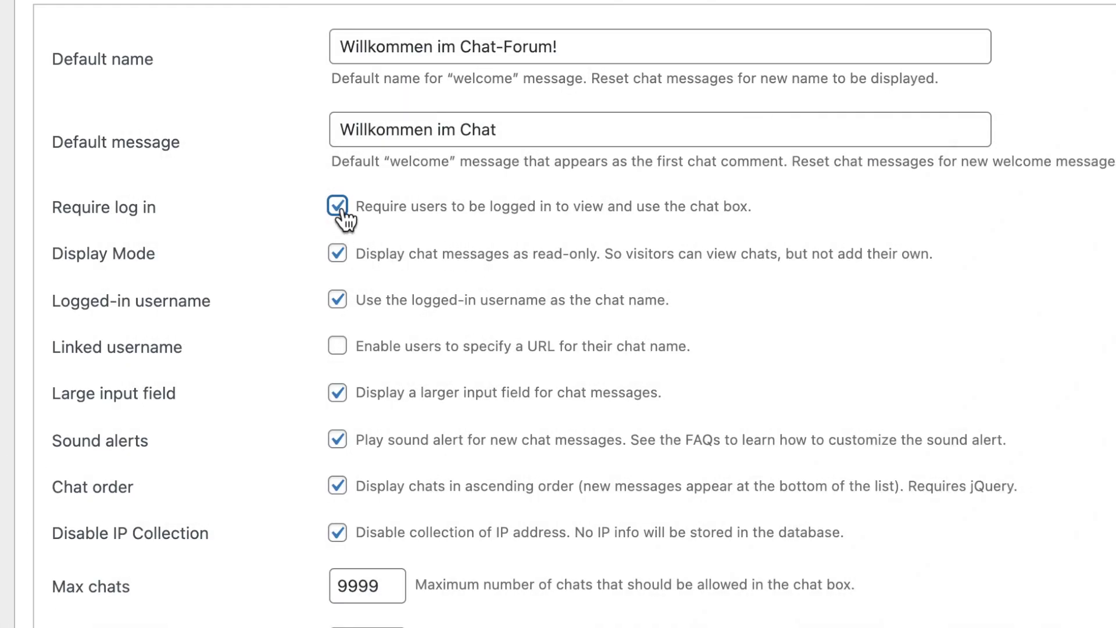
{"action": "left_click", "coordinate": [341, 208]}
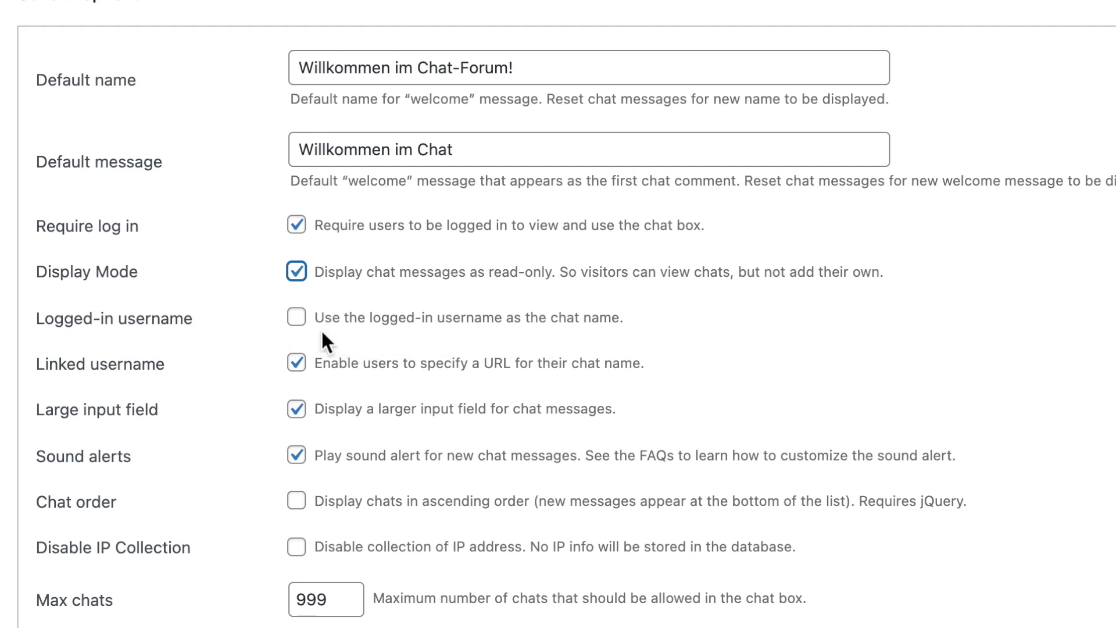
{"action": "left_click", "coordinate": [302, 322]}
{"action": "left_click", "coordinate": [303, 369]}
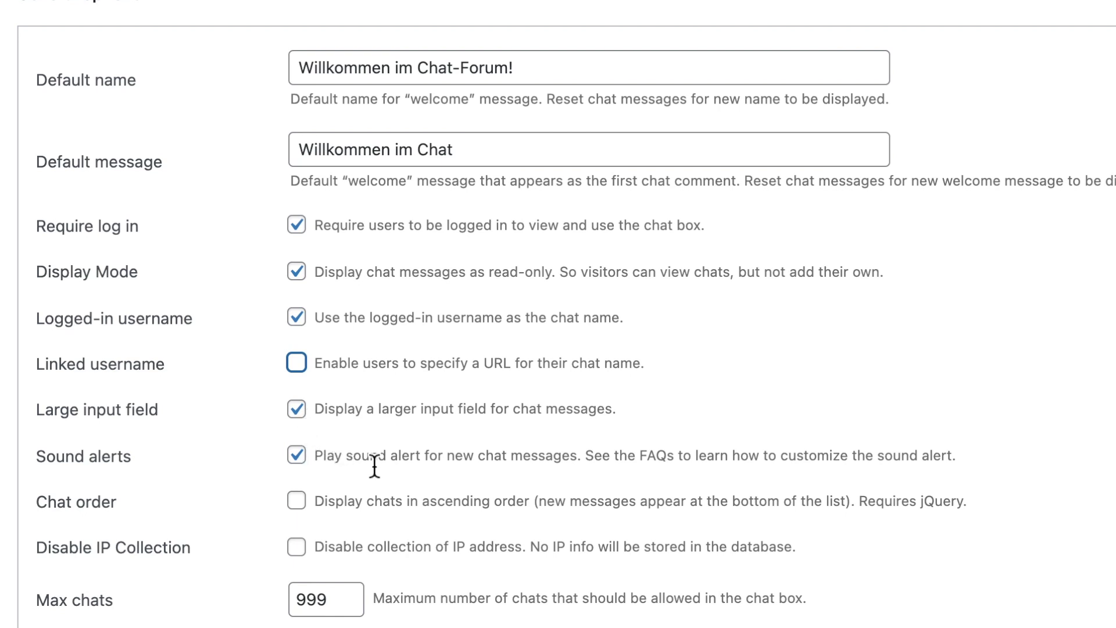
Enable ascending Chat order and Disable IP Collection, and set Max chats to 9999.
{"action": "scroll", "coordinate": [375, 465], "scroll_direction": "down", "scroll_amount": 5}
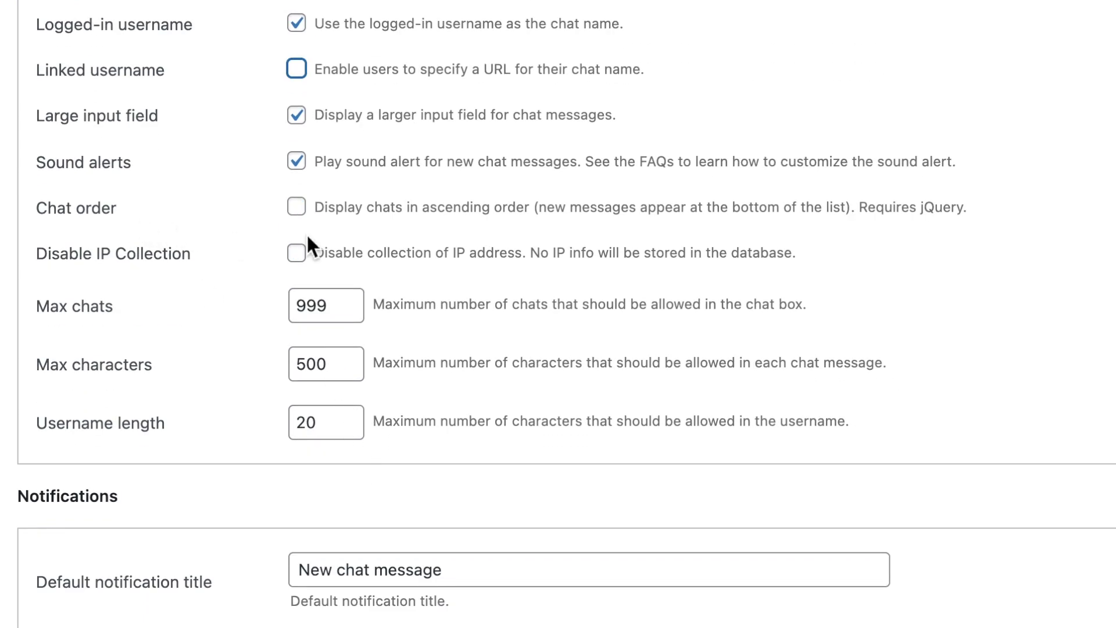
{"action": "left_click", "coordinate": [307, 211]}
{"action": "scroll", "coordinate": [454, 217], "scroll_direction": "down", "scroll_amount": 2}
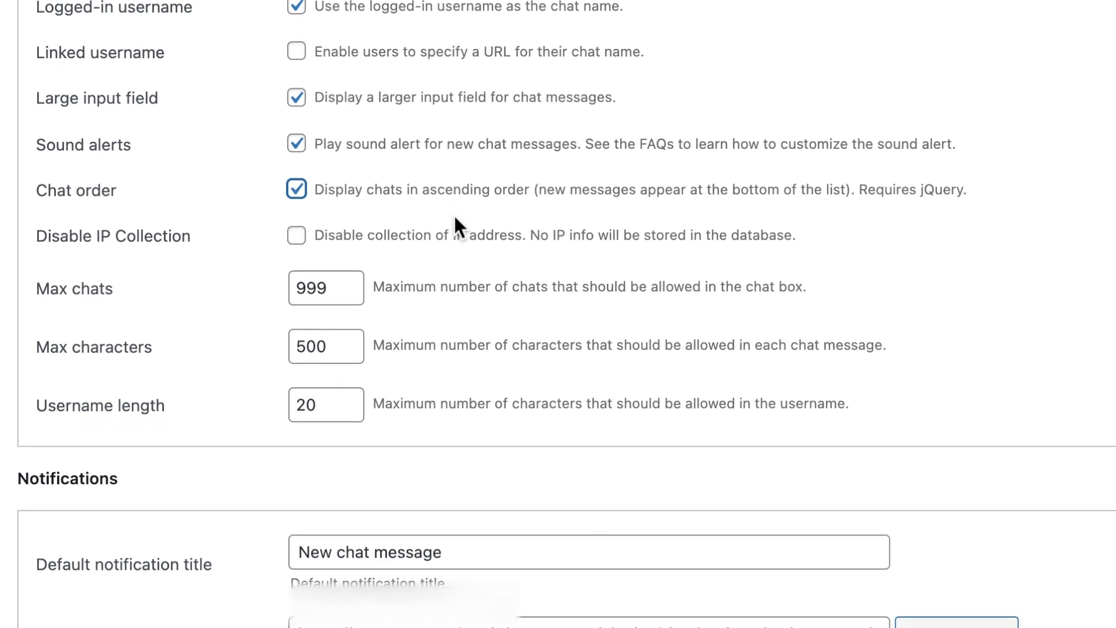
{"action": "scroll", "coordinate": [455, 217], "scroll_direction": "down", "scroll_amount": 2}
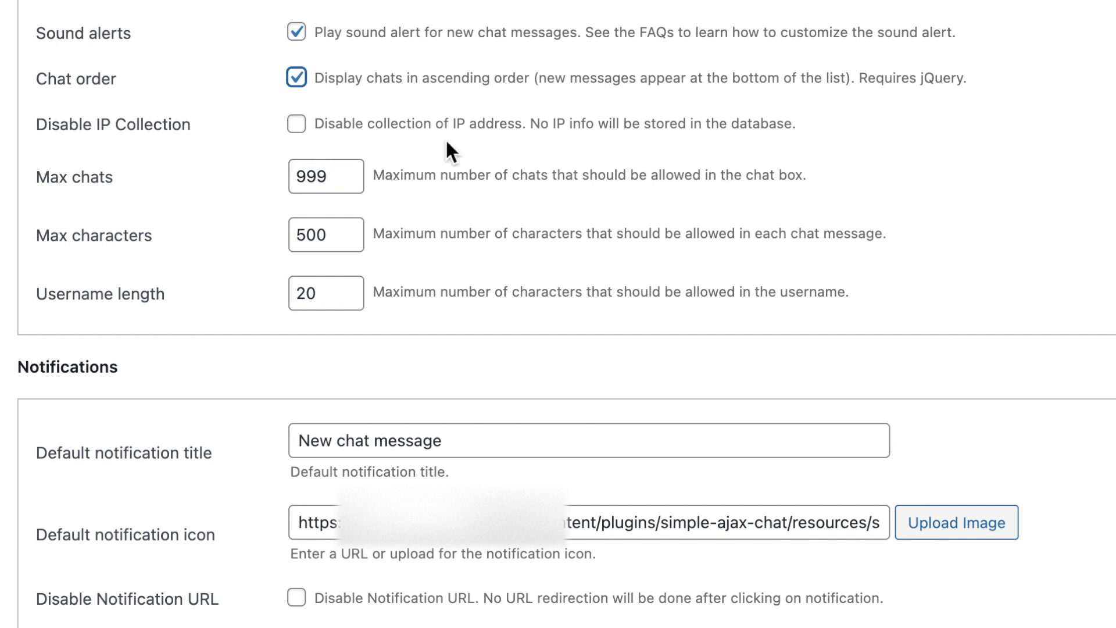
{"action": "left_click", "coordinate": [302, 128]}
{"action": "left_click", "coordinate": [328, 178]}
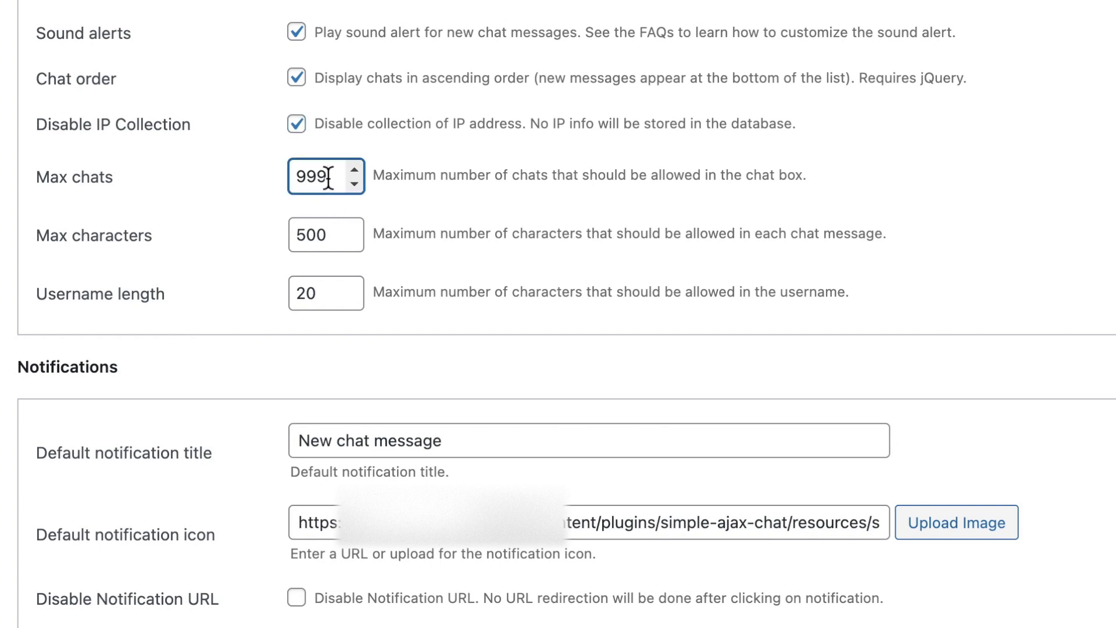
{"action": "type", "text": "9"}
Set the default notification title to "Neue Chat Nachricht".
{"action": "scroll", "coordinate": [437, 305], "scroll_direction": "down", "scroll_amount": 7}
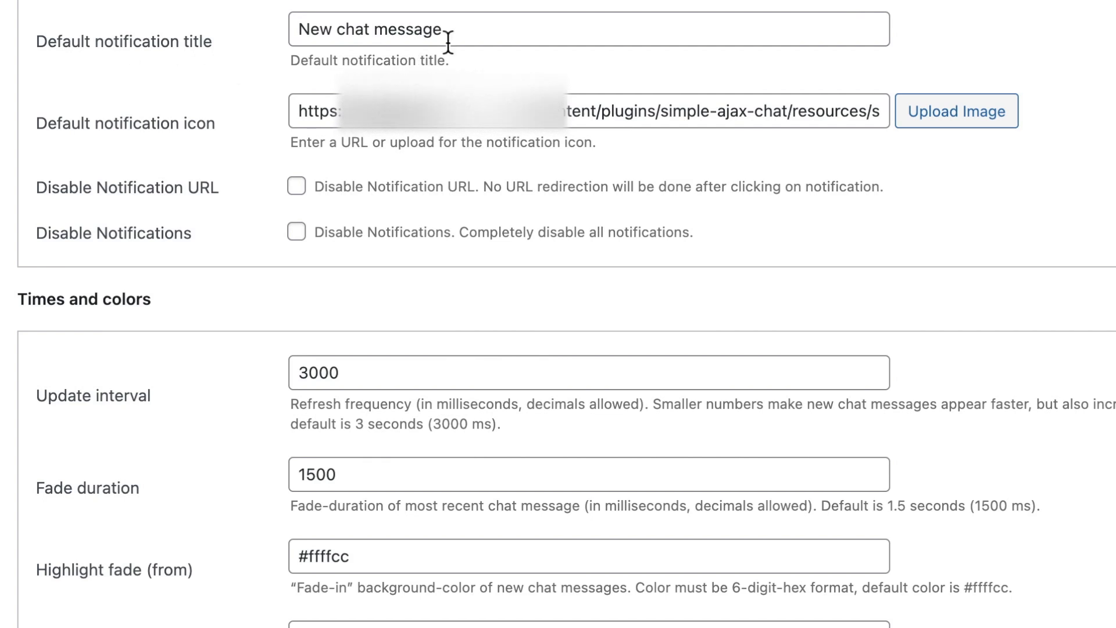
{"action": "left_click_drag", "start_coordinate": [464, 30], "coordinate": [254, 33]}
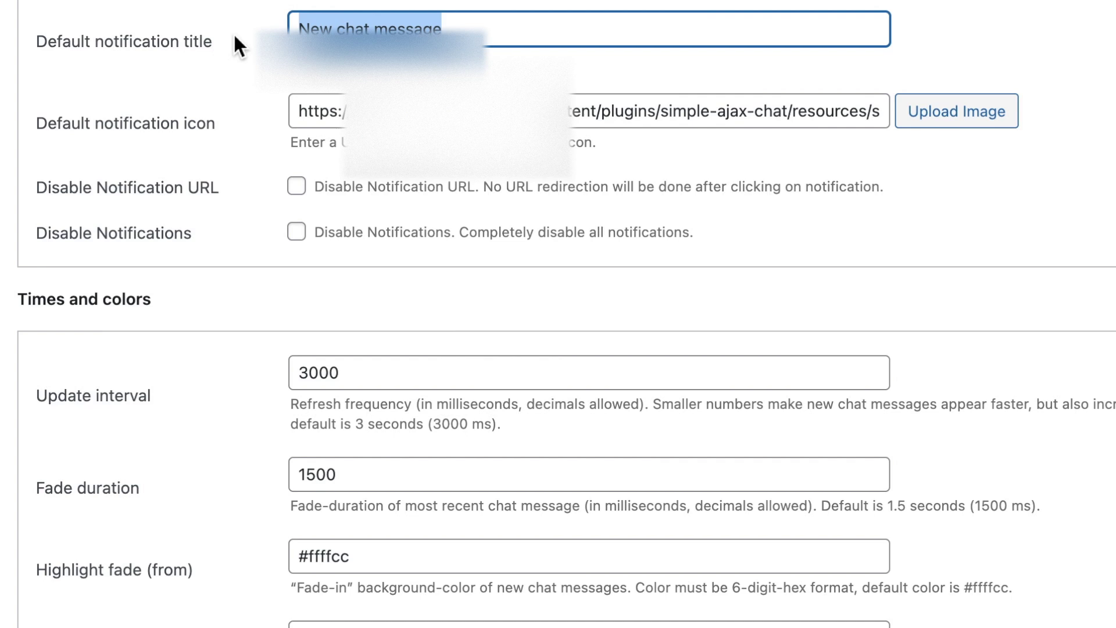
{"action": "type", "text": "Neue "}
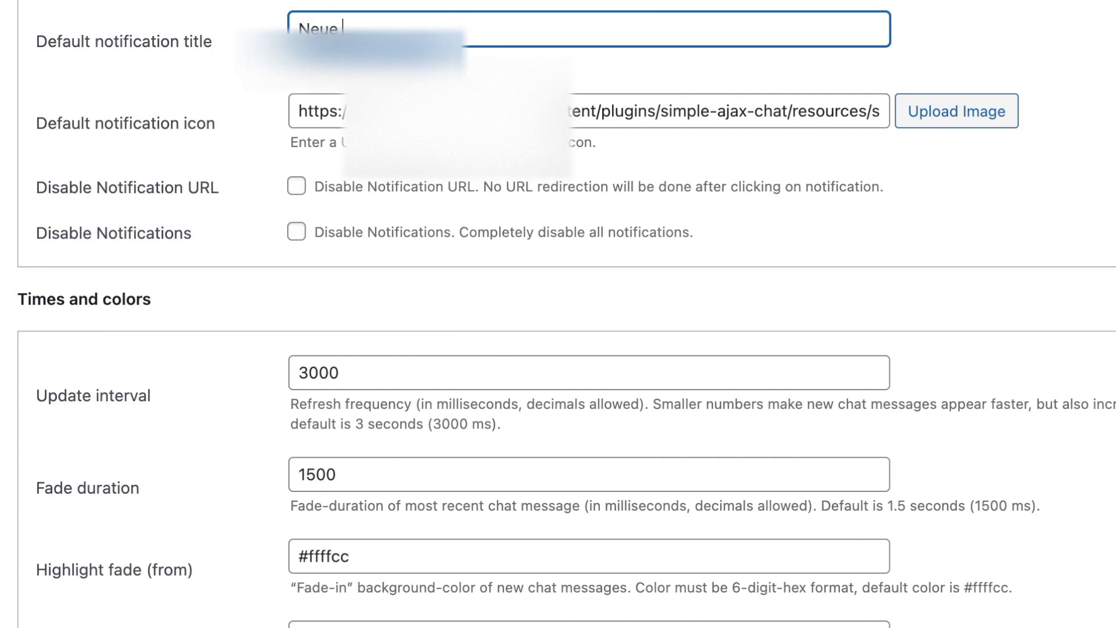
{"action": "type", "text": "Chat Na"}
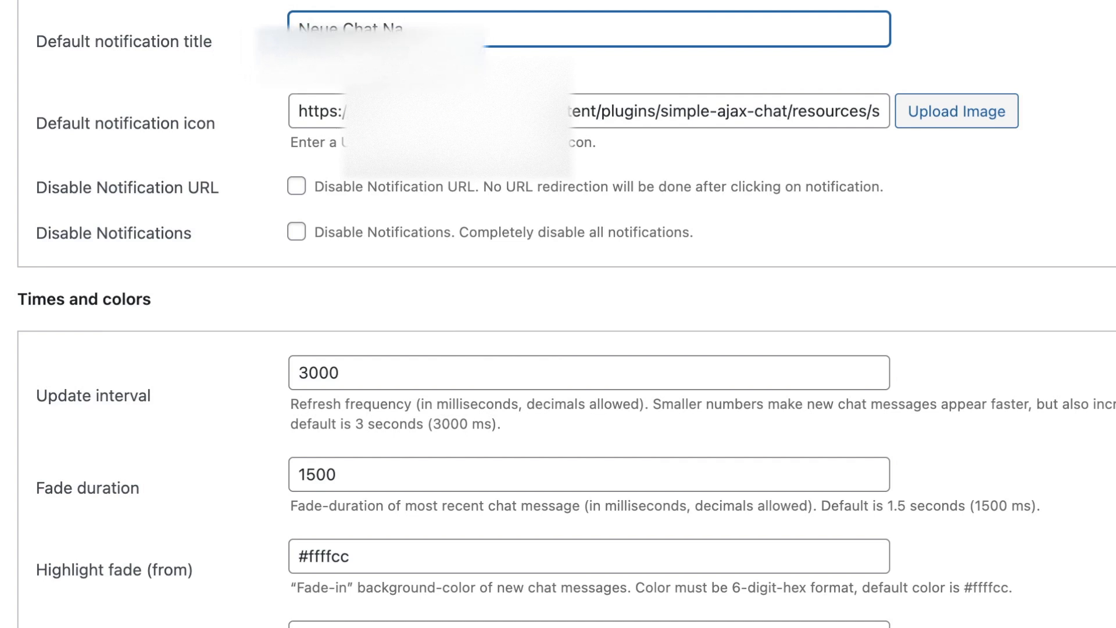
{"action": "type", "text": "chricht"}
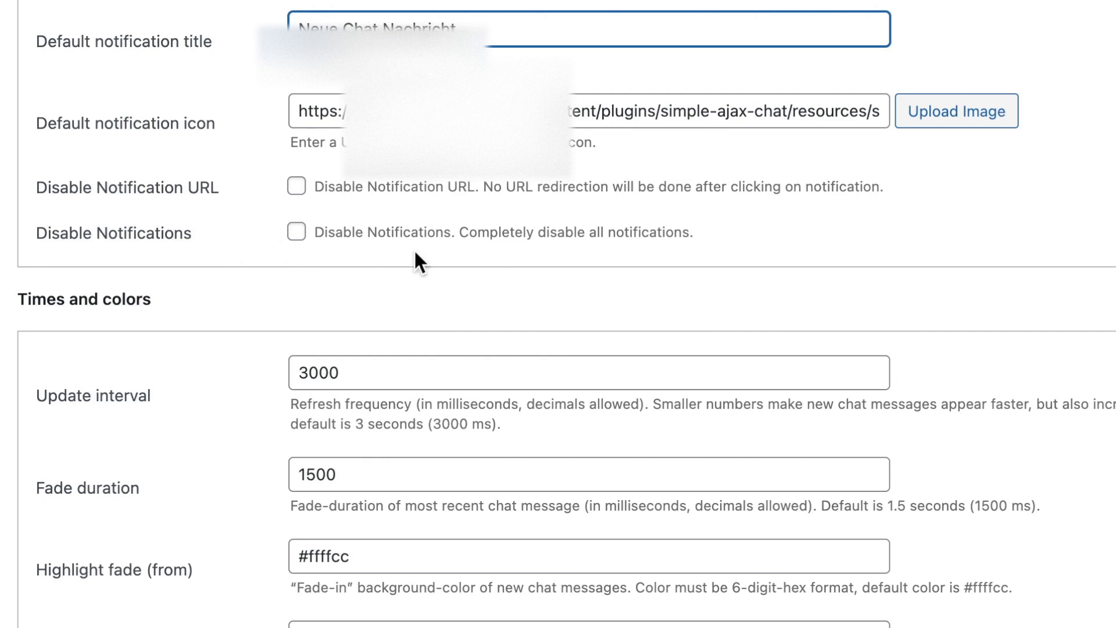
{"action": "scroll", "coordinate": [417, 254], "scroll_direction": "down", "scroll_amount": 5}
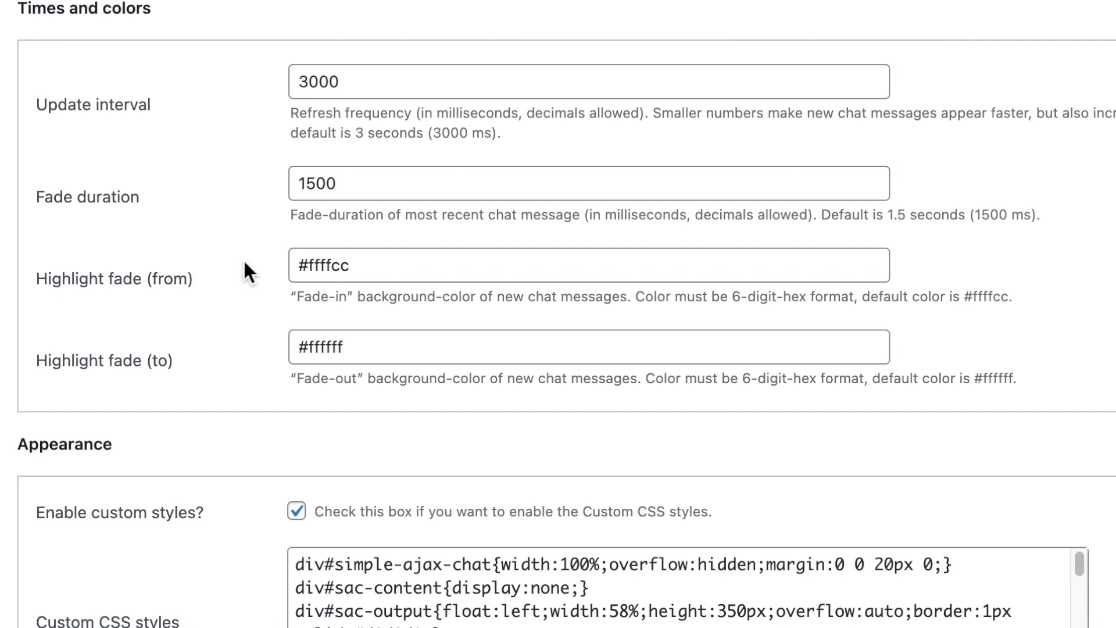
{"action": "scroll", "coordinate": [243, 260], "scroll_direction": "down", "scroll_amount": 5}
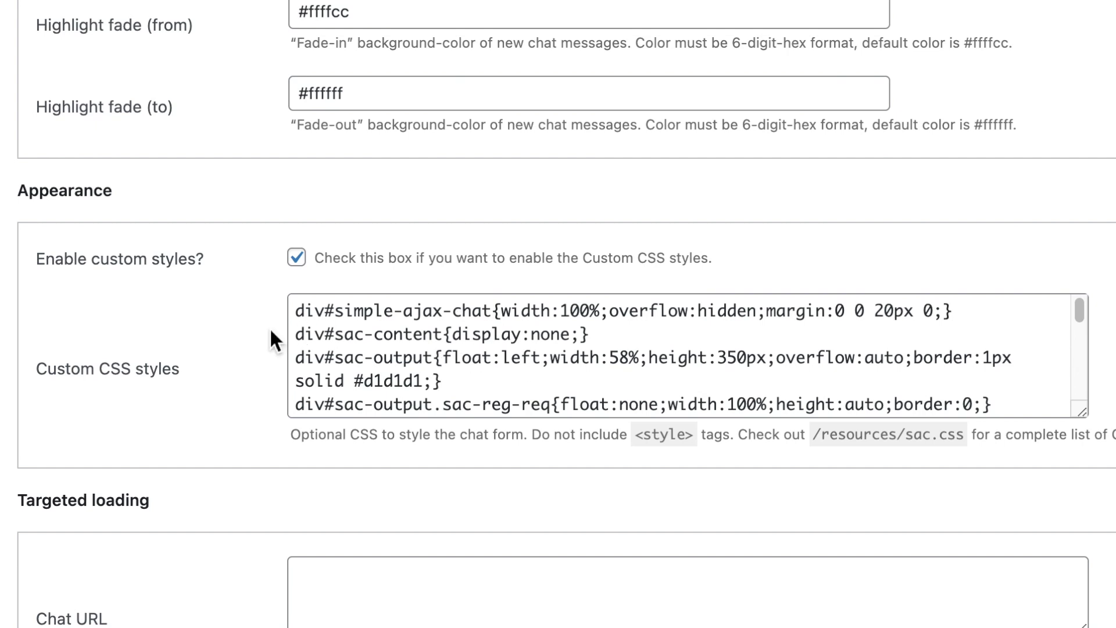
{"action": "scroll", "coordinate": [268, 332], "scroll_direction": "down", "scroll_amount": 2}
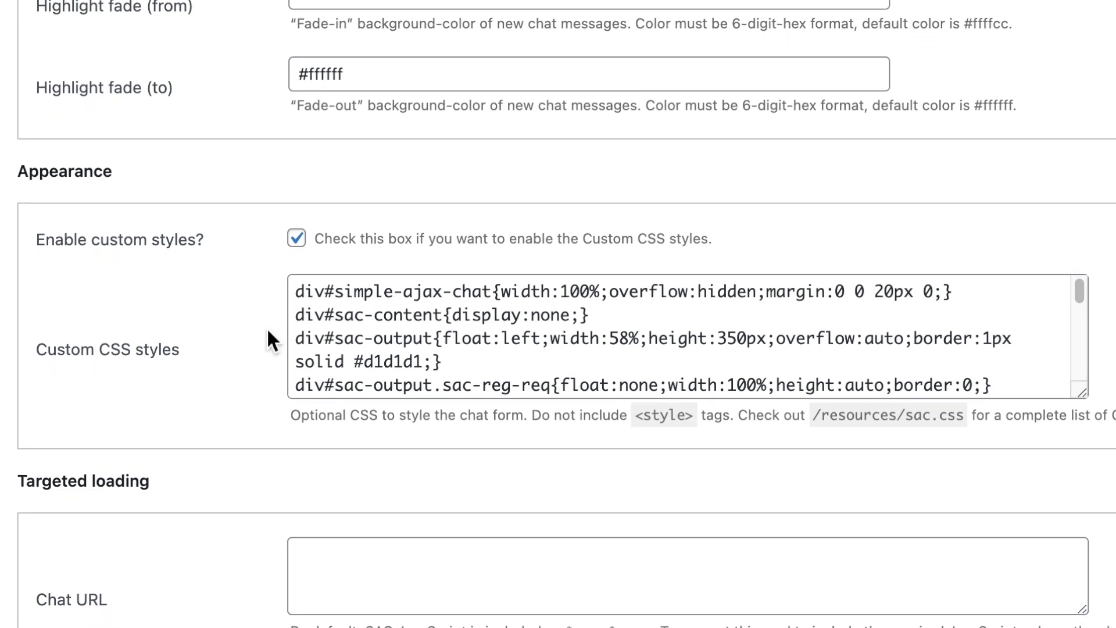
{"action": "scroll", "coordinate": [266, 326], "scroll_direction": "down", "scroll_amount": 8}
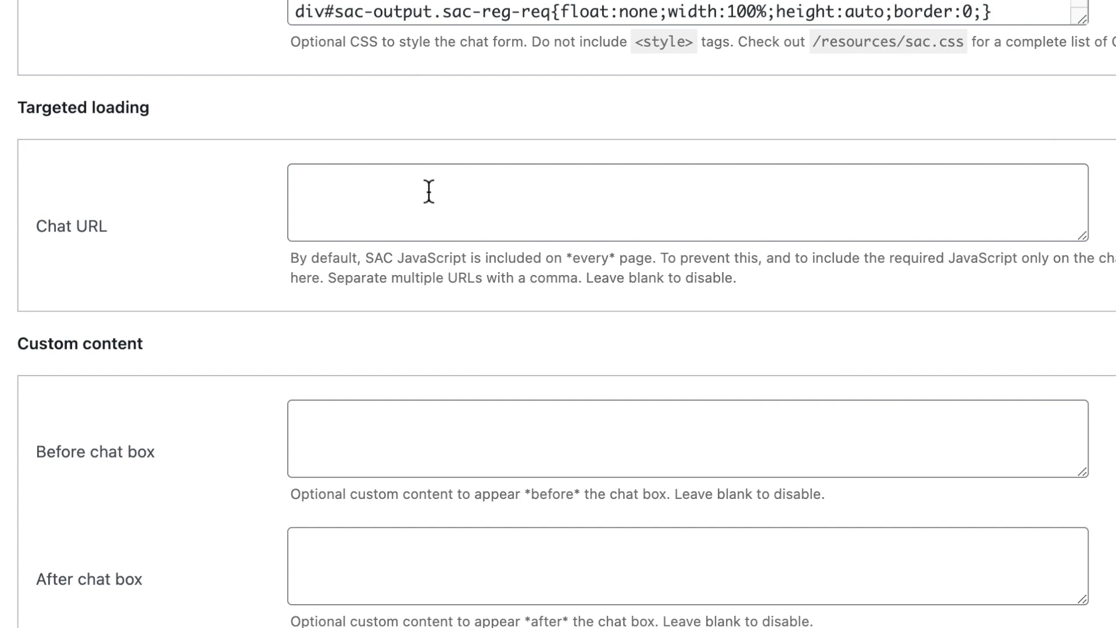
{"action": "left_click", "coordinate": [331, 187]}
{"action": "type", "text": "https://deine-webseite.com/"}
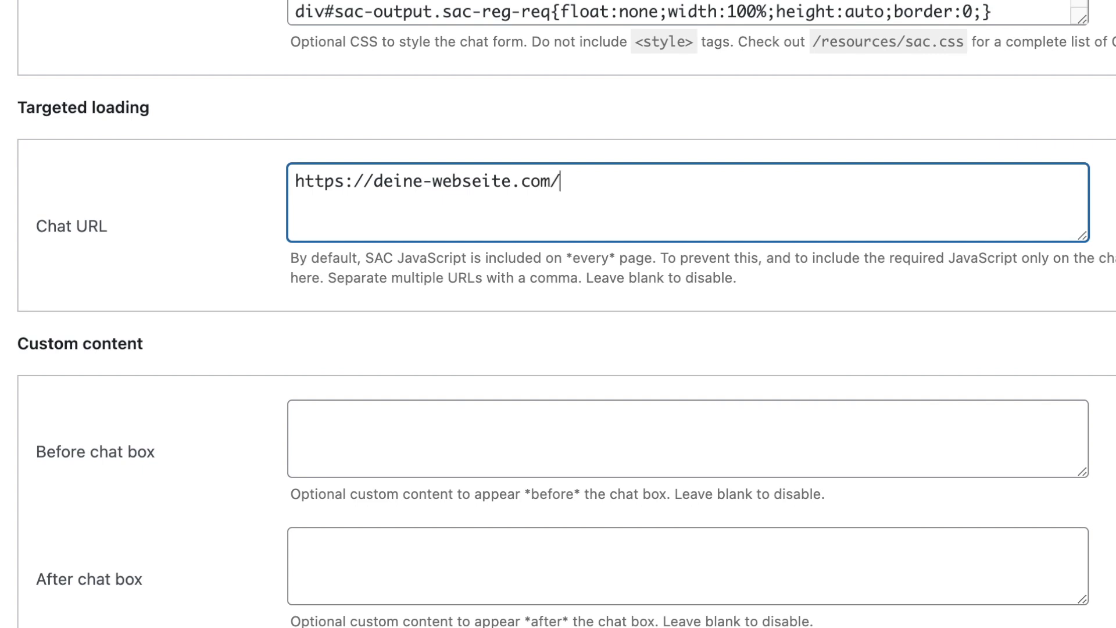
{"action": "type", "text": "chat"}
{"action": "key", "text": "BackSpace"}
{"action": "key", "text": "BackSpace"}
{"action": "key", "text": "BackSpace"}
{"action": "key", "text": "BackSpace"}
Leave the custom content fields for the chat box and chat form blank and save the plugin settings.
{"action": "scroll", "coordinate": [598, 108], "scroll_direction": "down", "scroll_amount": 5}
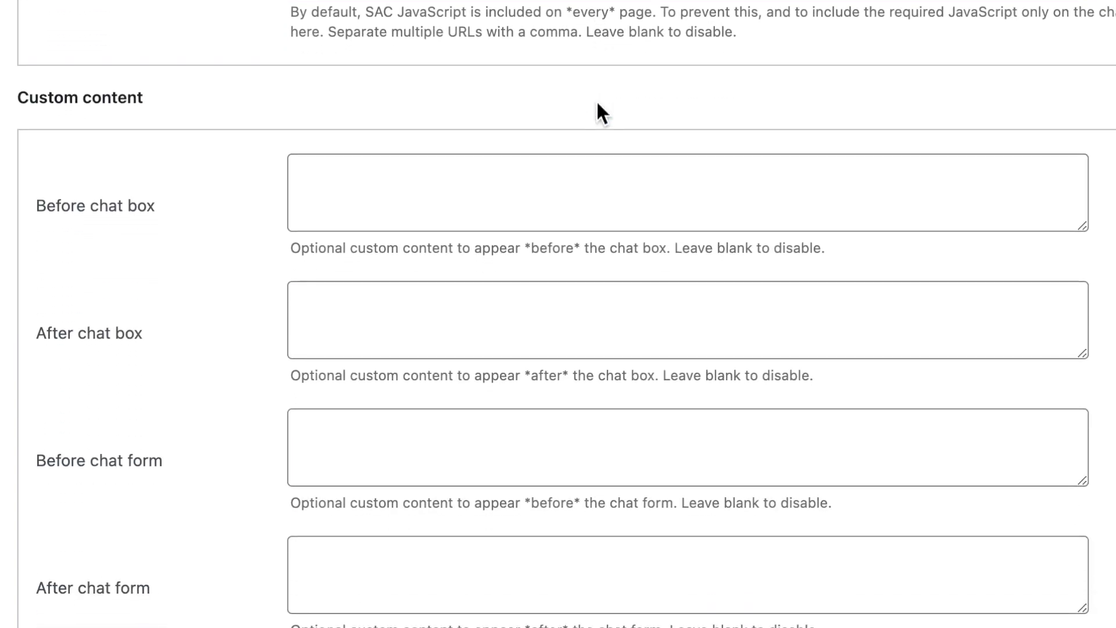
{"action": "scroll", "coordinate": [598, 108], "scroll_direction": "down", "scroll_amount": 2}
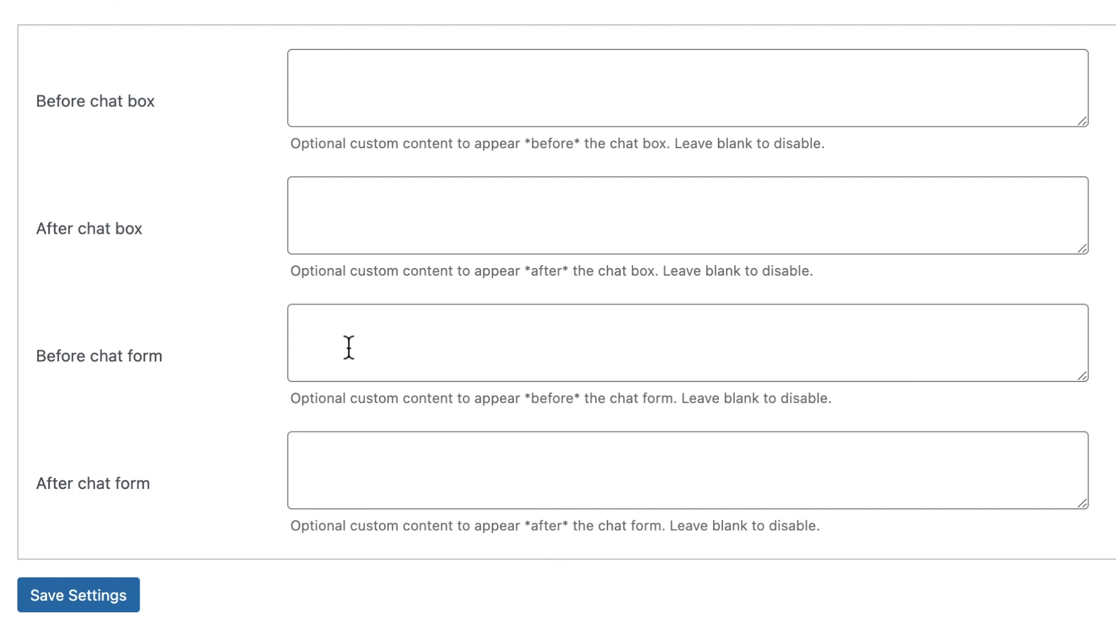
{"action": "scroll", "coordinate": [260, 318], "scroll_direction": "up", "scroll_amount": 1}
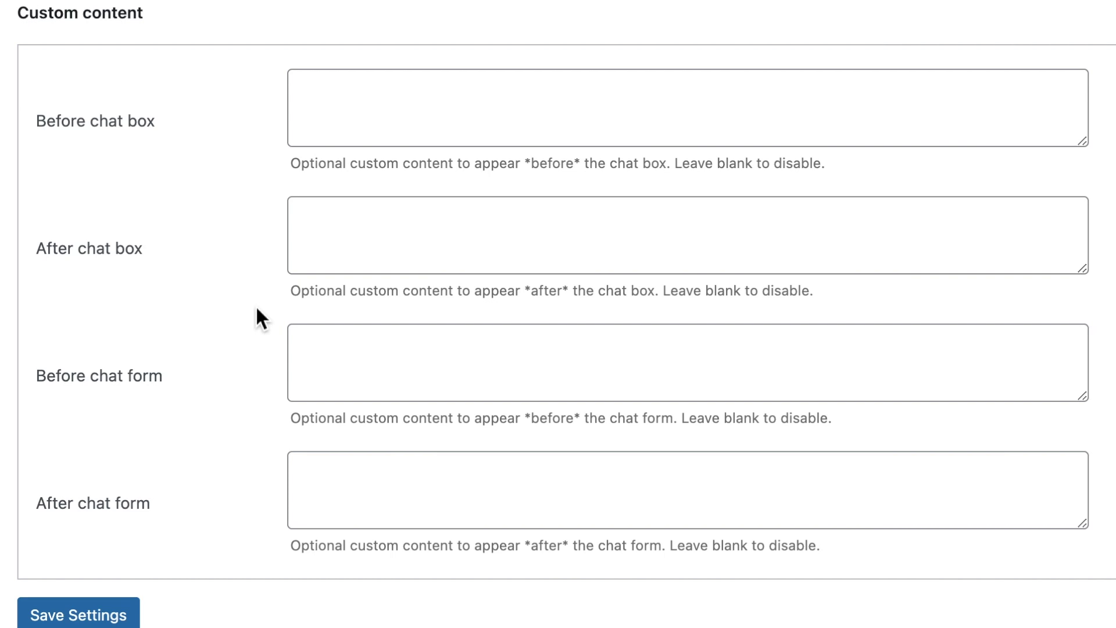
{"action": "left_click", "coordinate": [121, 618]}
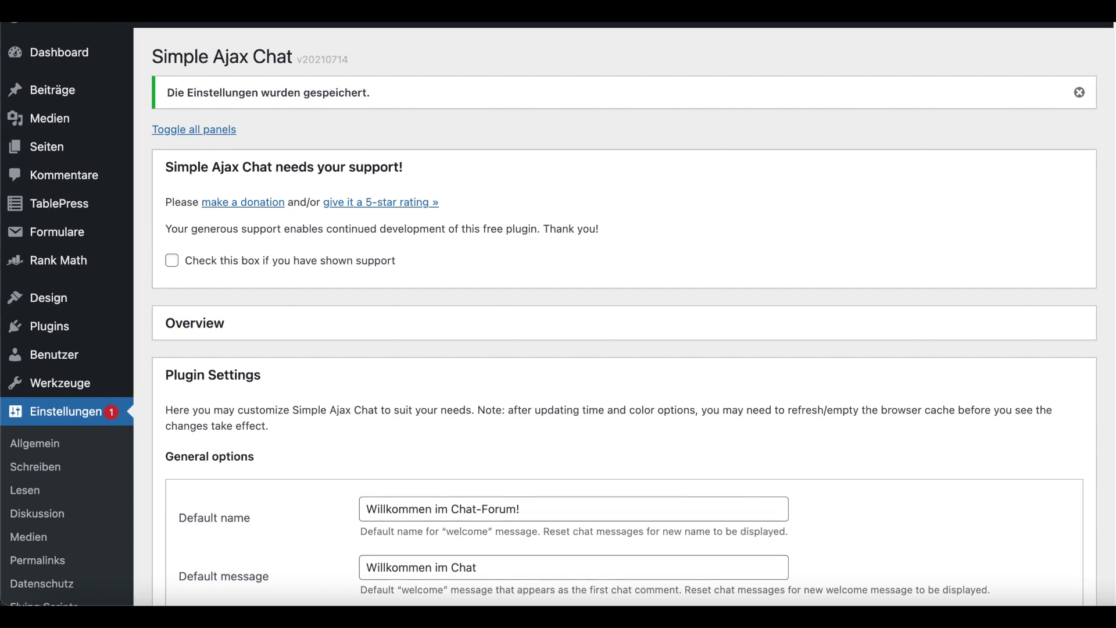
Replace the banned phrases with "Arschloch, Hosenmozart, ..." and save the settings.
{"action": "scroll", "coordinate": [582, 320], "scroll_direction": "down", "scroll_amount": 5}
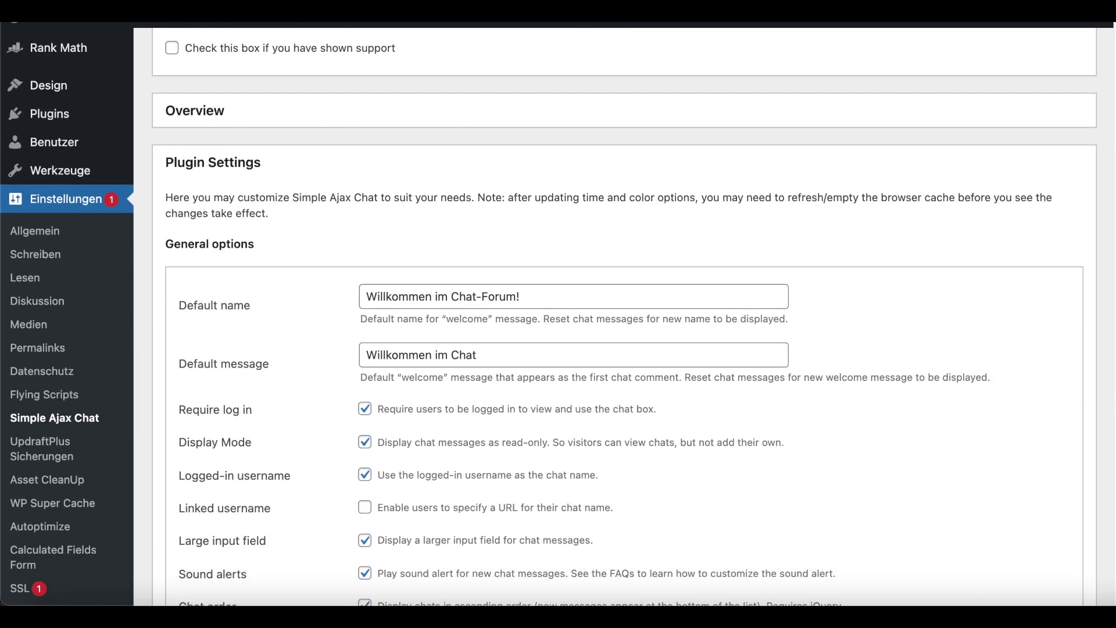
{"action": "scroll", "coordinate": [1113, 314], "scroll_direction": "down", "scroll_amount": 10}
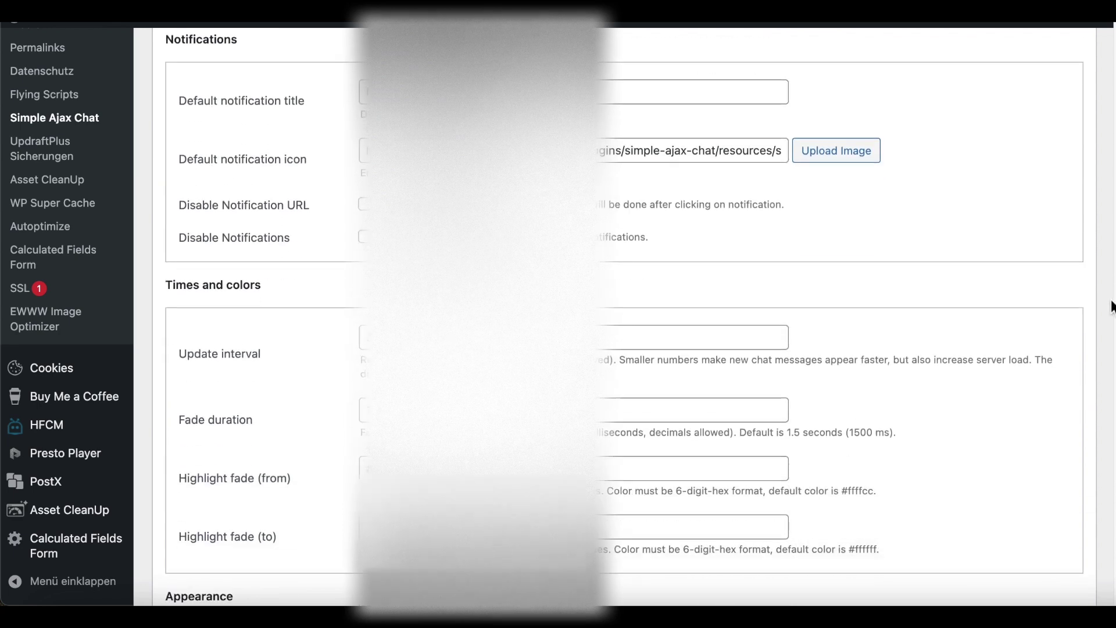
{"action": "scroll", "coordinate": [1112, 314], "scroll_direction": "down", "scroll_amount": 7}
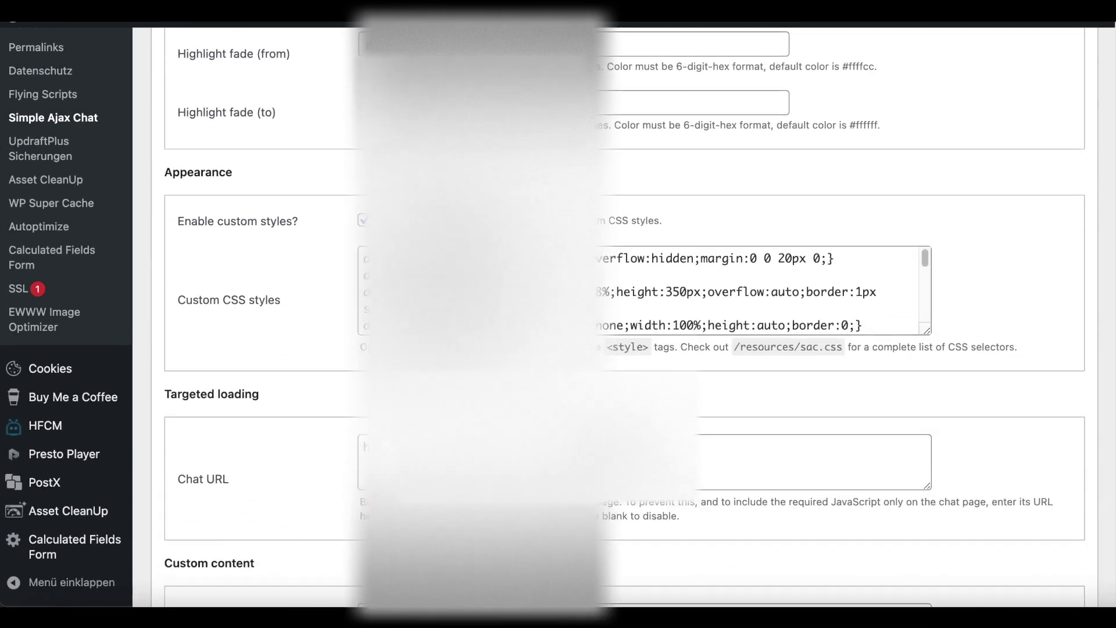
{"action": "scroll", "coordinate": [625, 314], "scroll_direction": "down", "scroll_amount": 8}
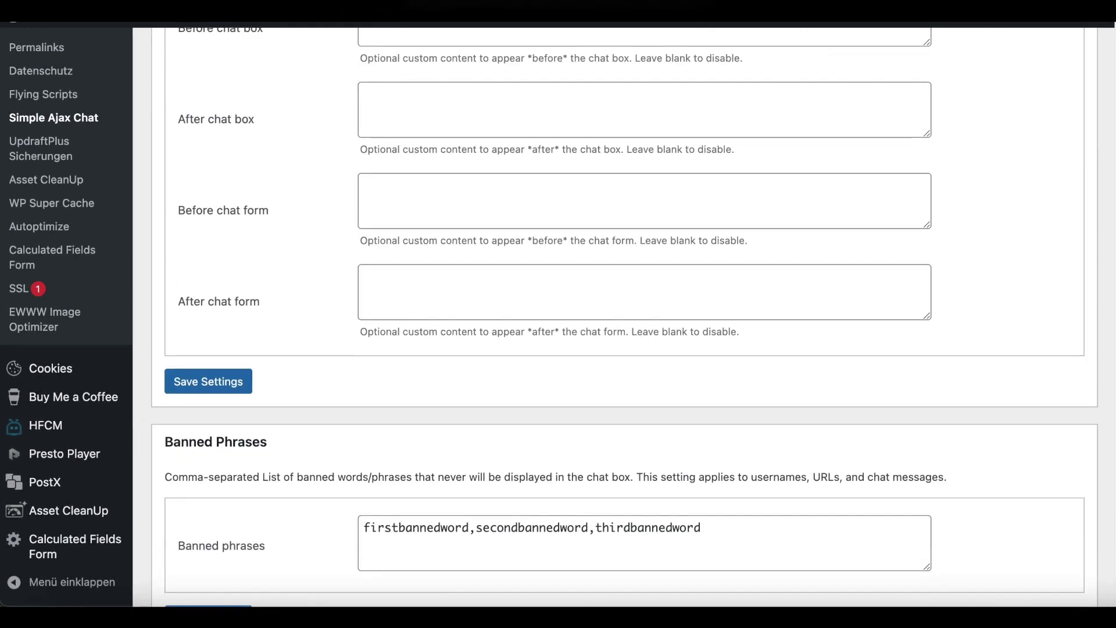
{"action": "scroll", "coordinate": [625, 314], "scroll_direction": "down", "scroll_amount": 4}
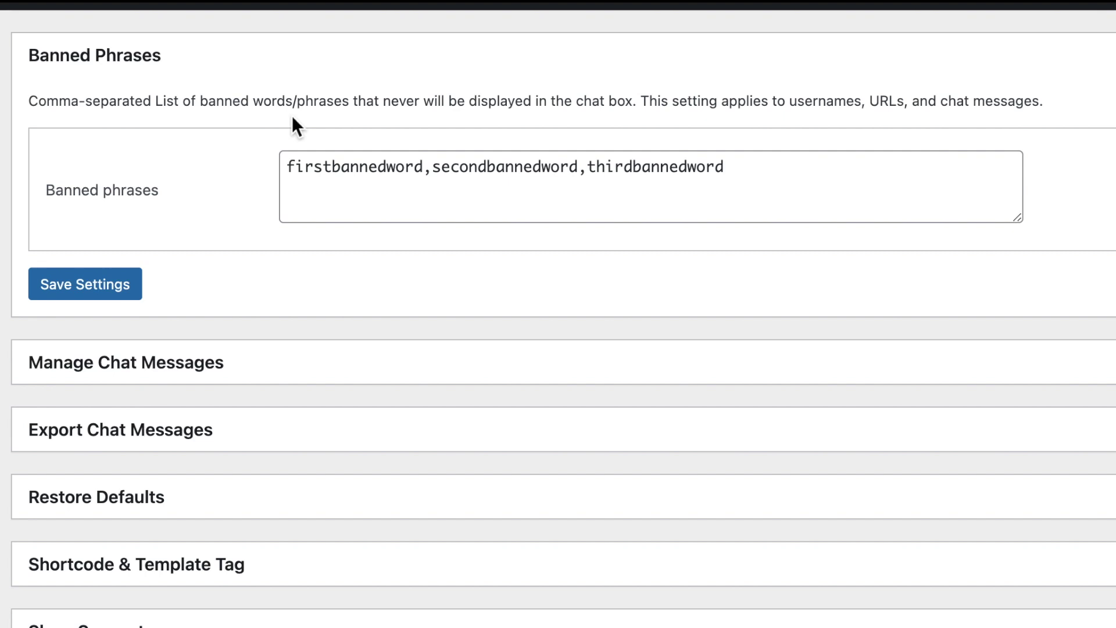
{"action": "type", "text": "Arschloch, "}
{"action": "type", "text": "Hosen"}
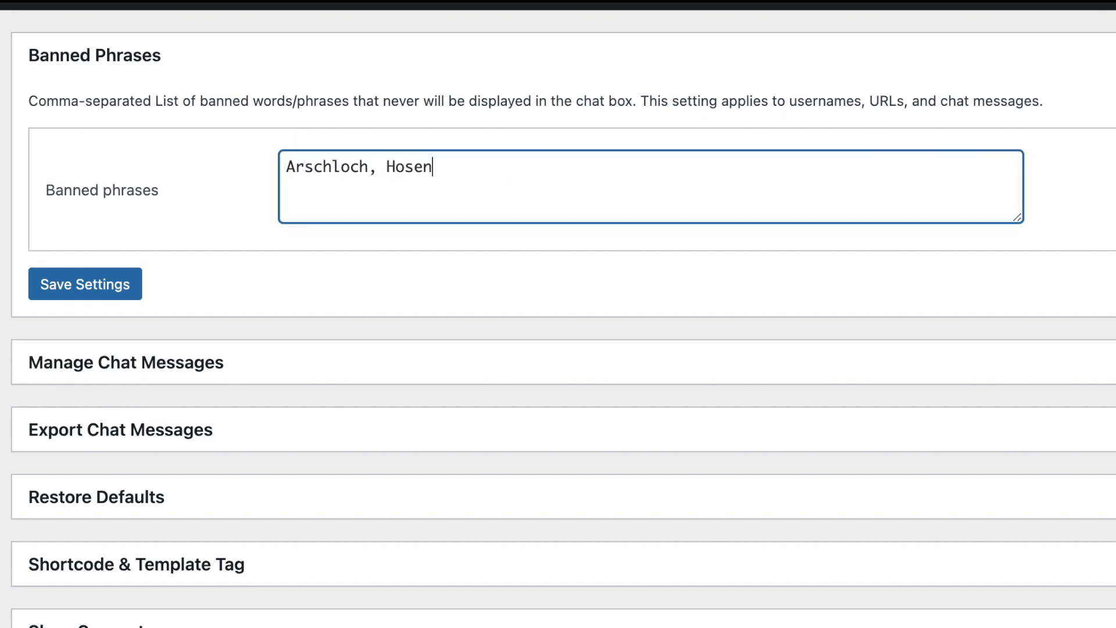
{"action": "type", "text": "mozart, ..."}
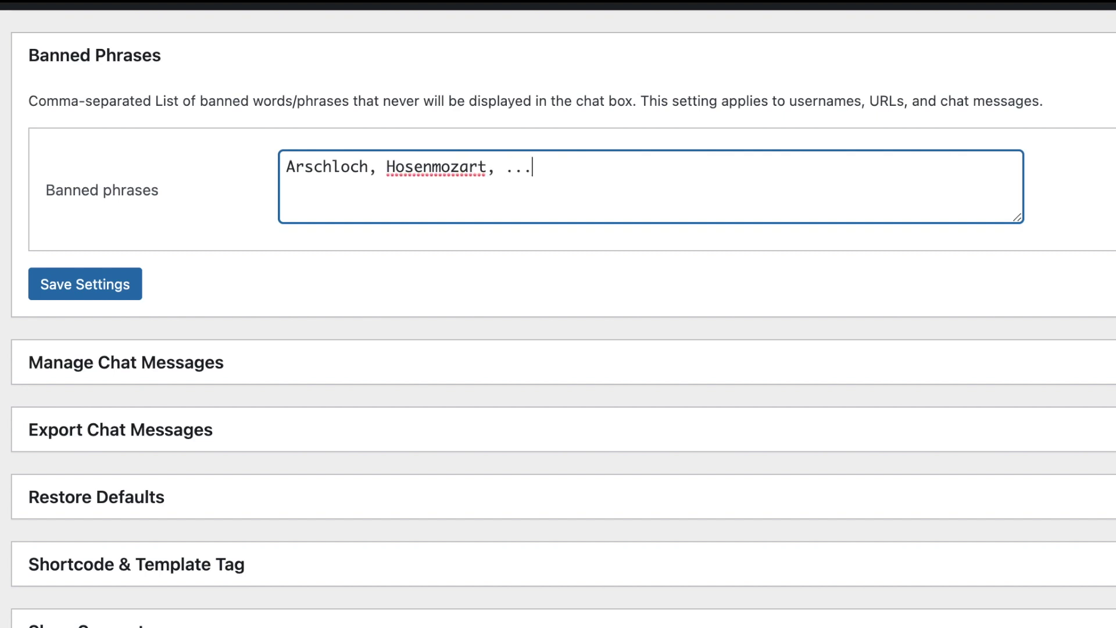
{"action": "left_click", "coordinate": [114, 294]}
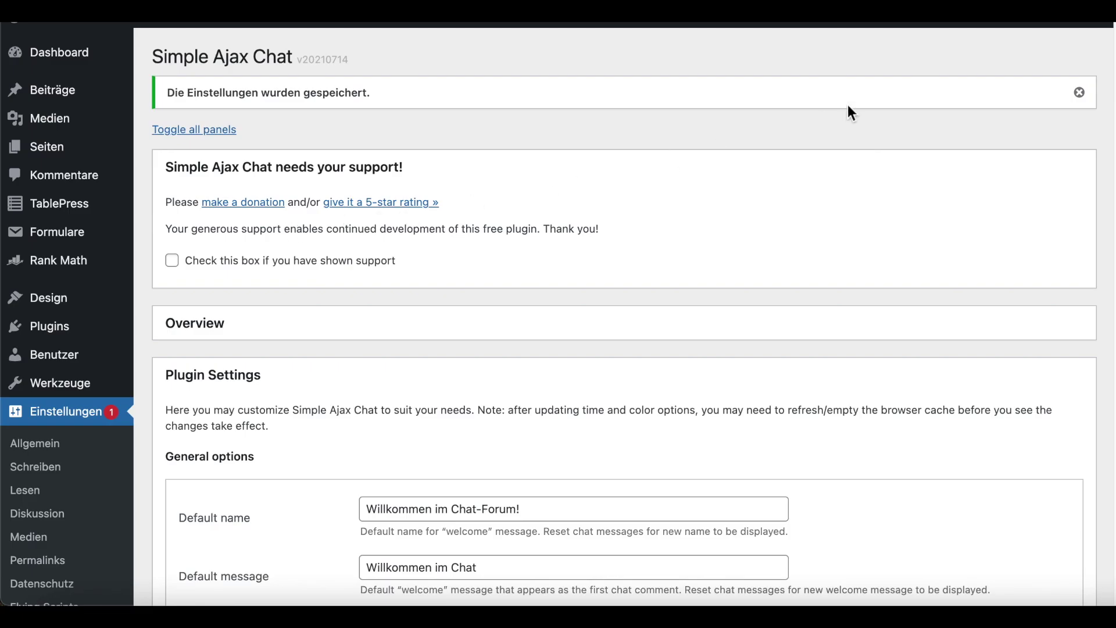
Expand the Manage Chat Messages section and review the options for editing and deleting chats.
{"action": "scroll", "coordinate": [624, 325], "scroll_direction": "down", "scroll_amount": 15}
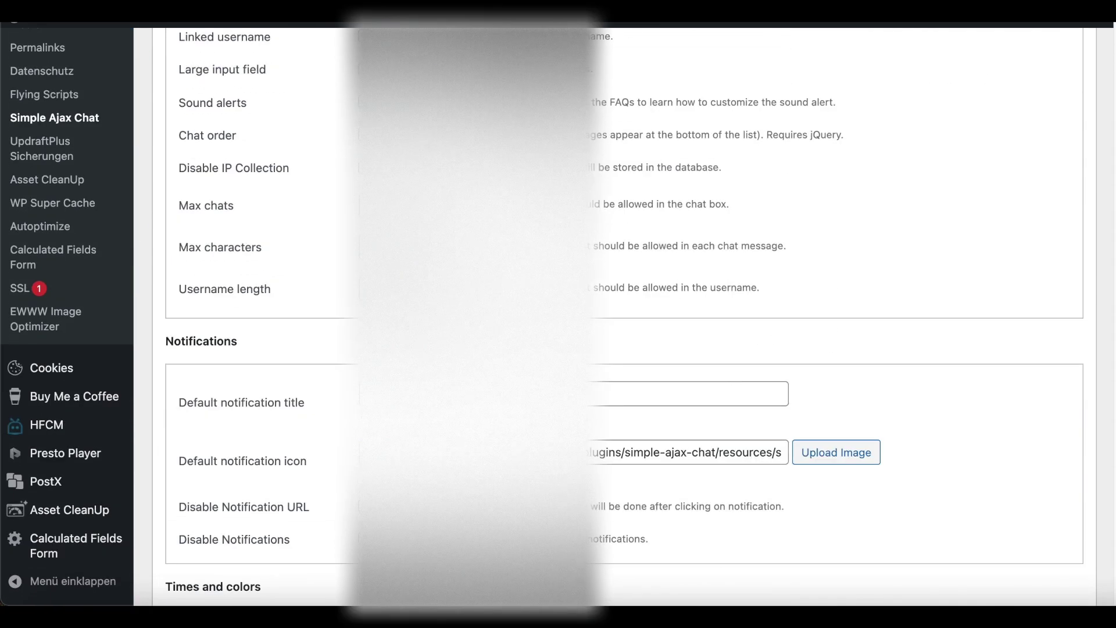
{"action": "scroll", "coordinate": [724, 425], "scroll_direction": "down", "scroll_amount": 20}
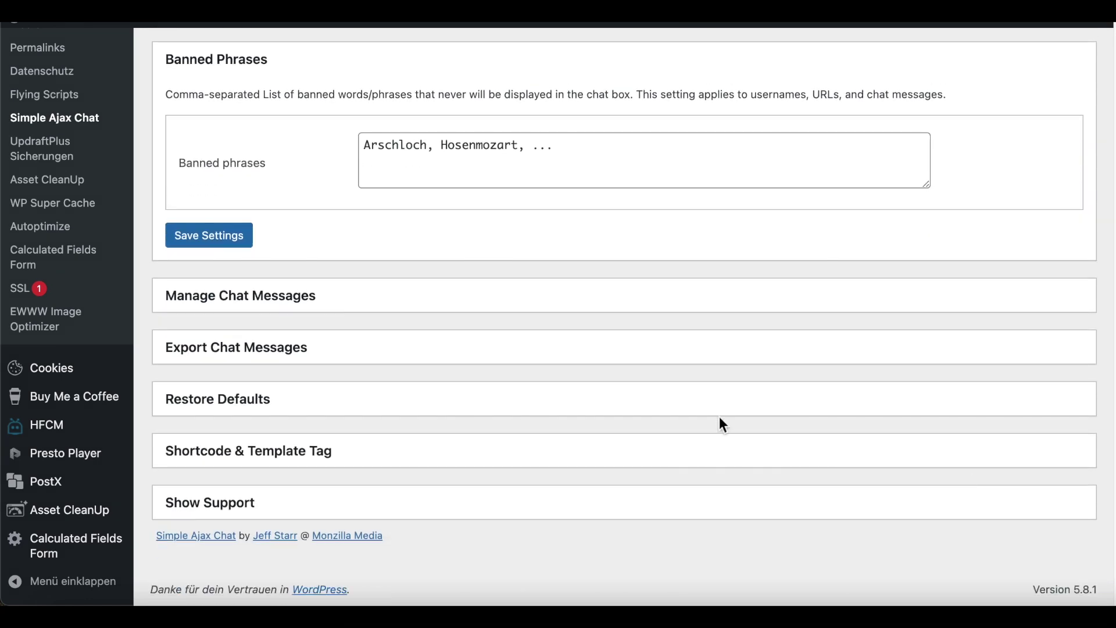
{"action": "left_click", "coordinate": [261, 303]}
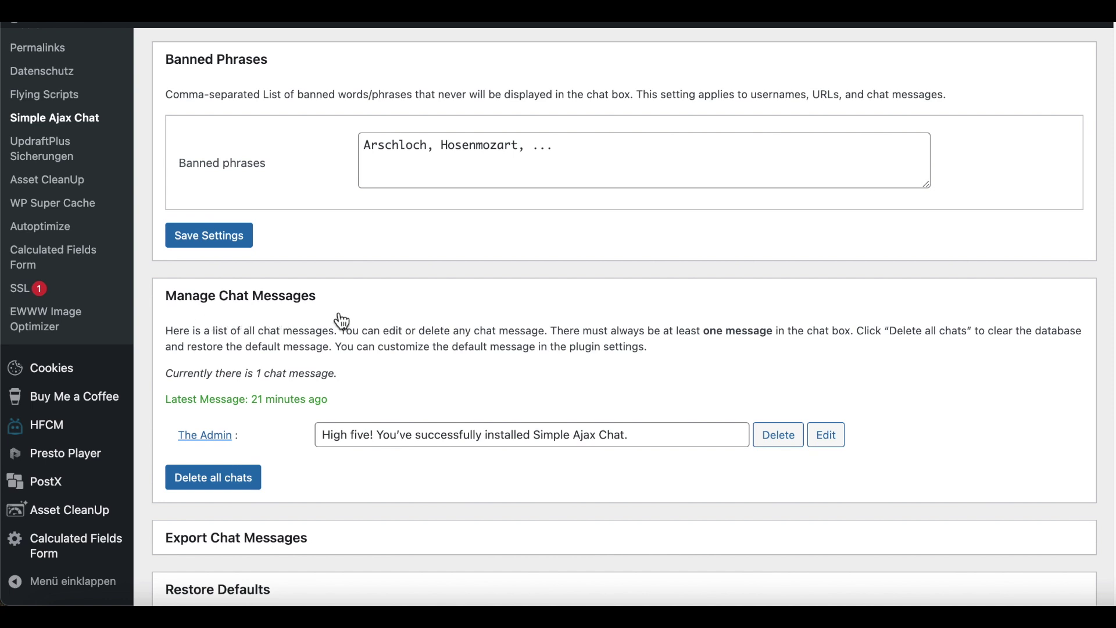
{"action": "scroll", "coordinate": [343, 321], "scroll_direction": "down", "scroll_amount": 3}
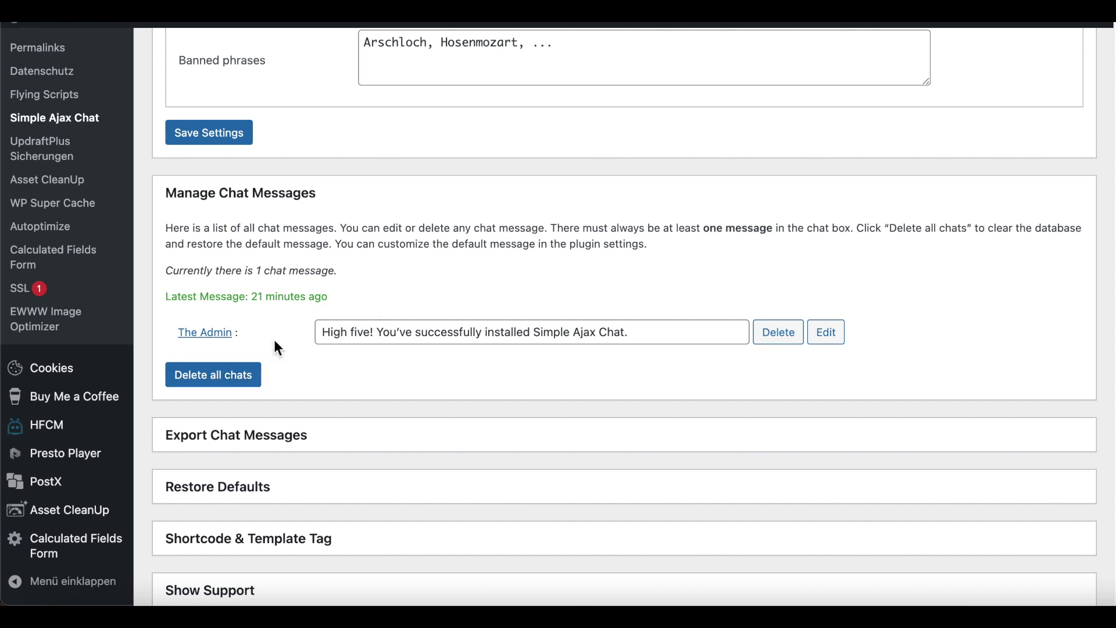
{"action": "scroll", "coordinate": [278, 348], "scroll_direction": "down", "scroll_amount": 3}
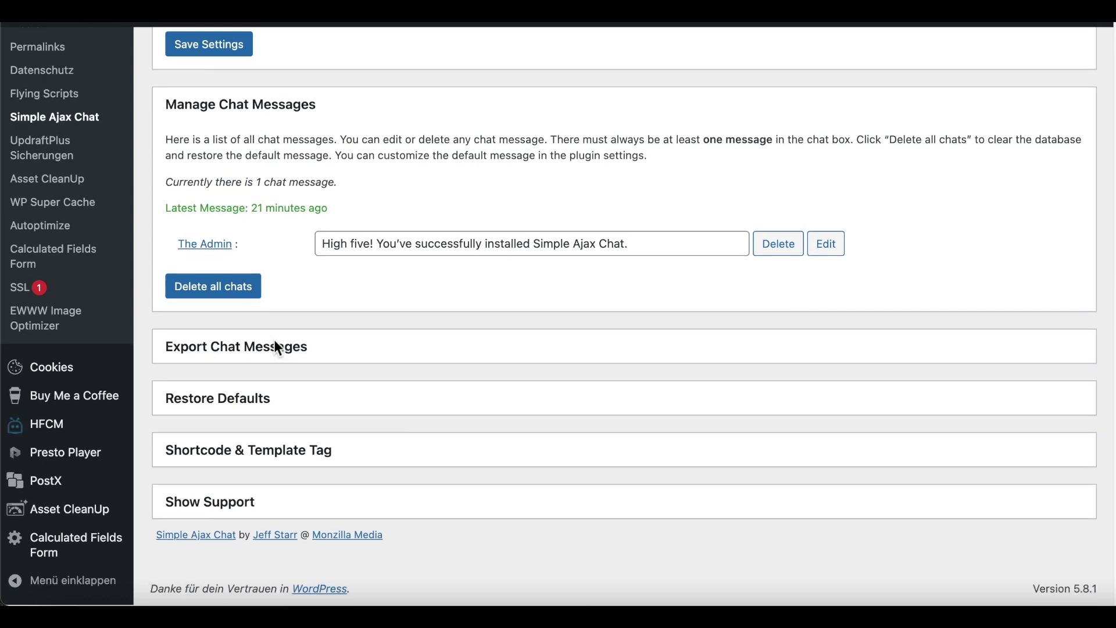
Expand the Export Chat Messages and Restore Defaults sections to review their options.
{"action": "left_click", "coordinate": [269, 355]}
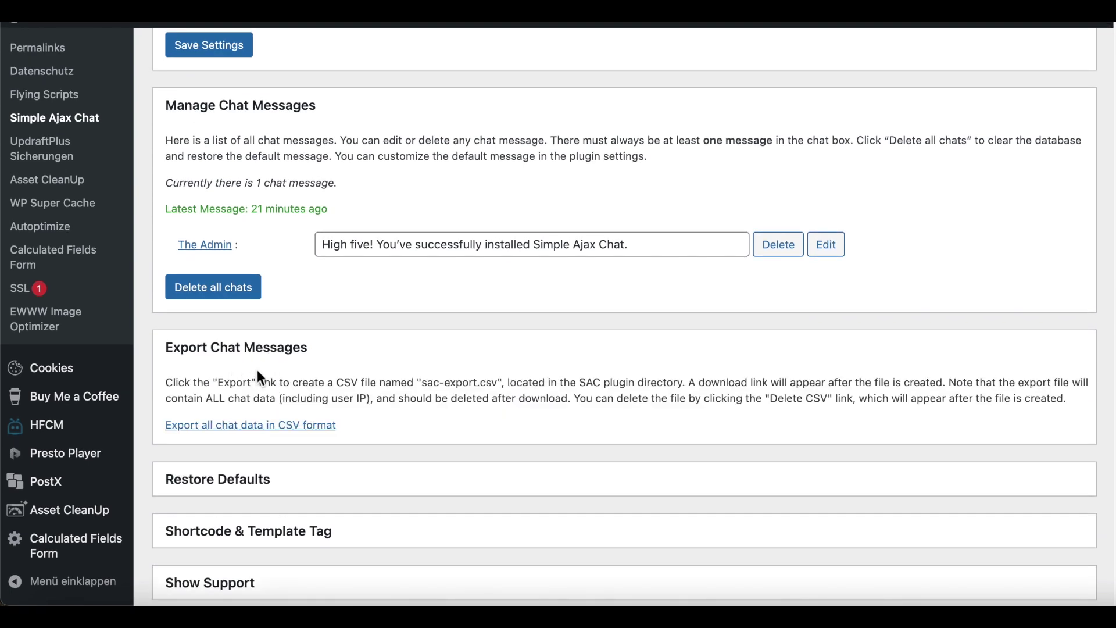
{"action": "scroll", "coordinate": [258, 371], "scroll_direction": "down", "scroll_amount": 3}
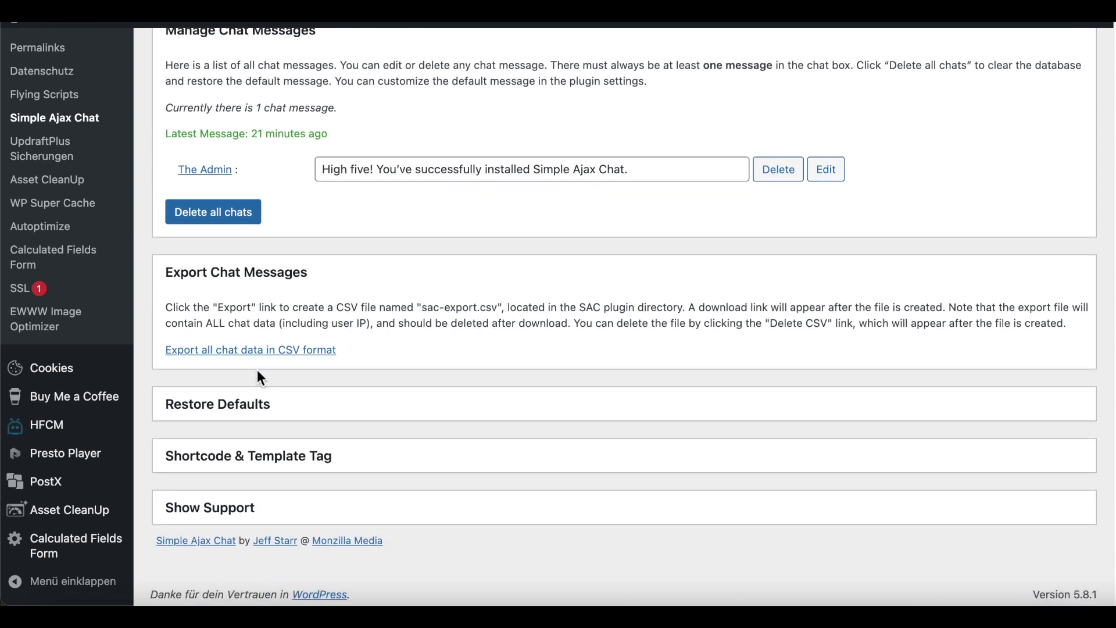
{"action": "left_click", "coordinate": [228, 416]}
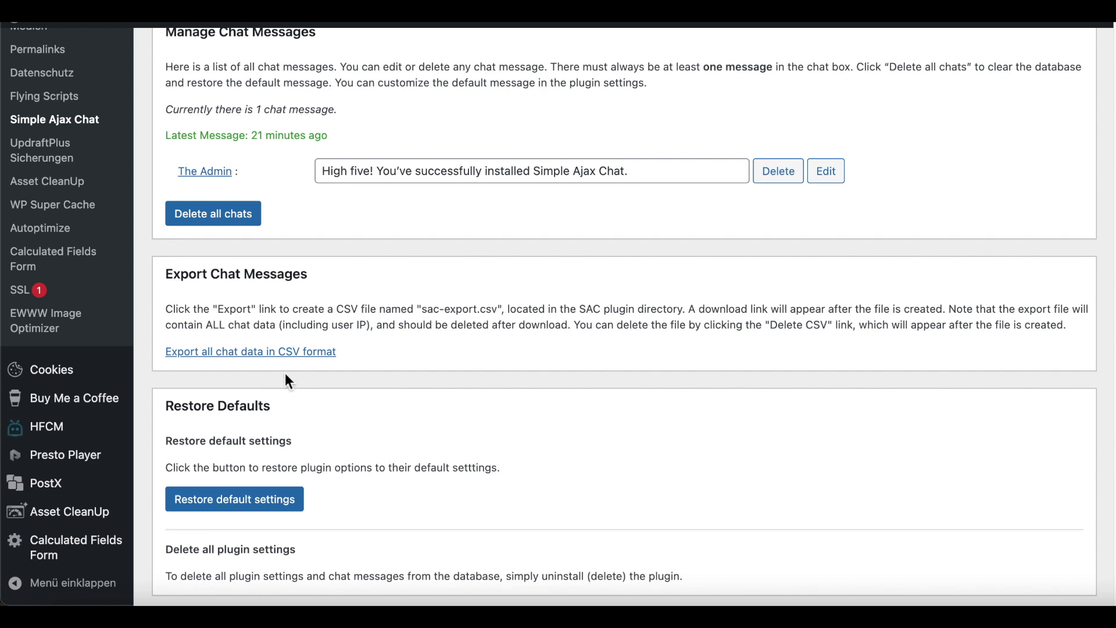
{"action": "scroll", "coordinate": [289, 381], "scroll_direction": "down", "scroll_amount": 4}
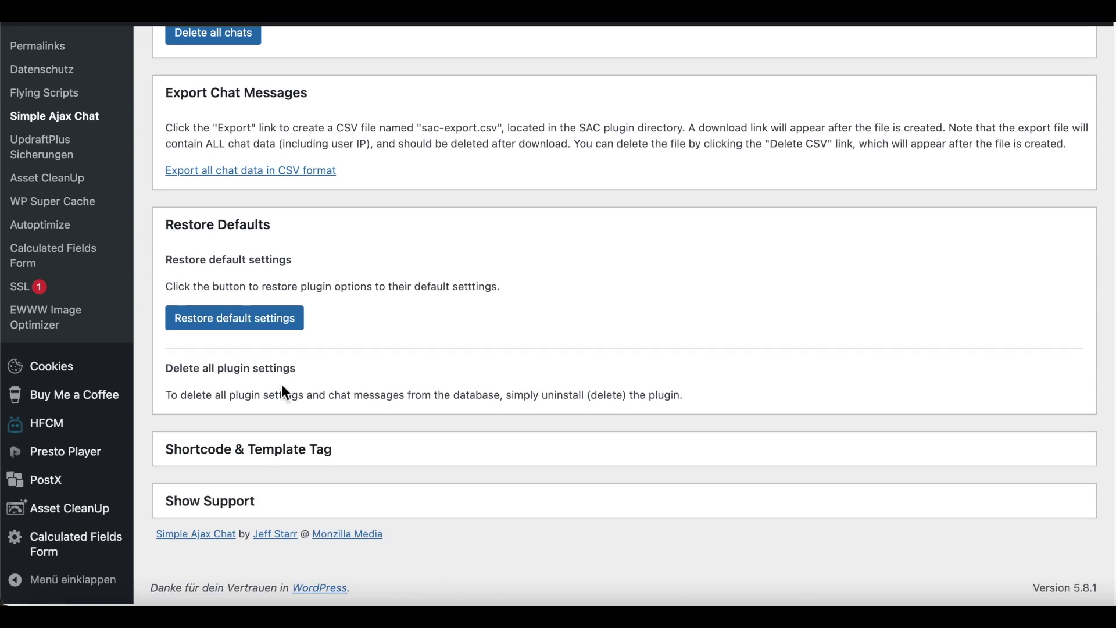
Copy the [sac_happens] shortcode from the Shortcode & Template Tag section.
{"action": "left_click", "coordinate": [272, 458]}
{"action": "scroll", "coordinate": [273, 457], "scroll_direction": "down", "scroll_amount": 3}
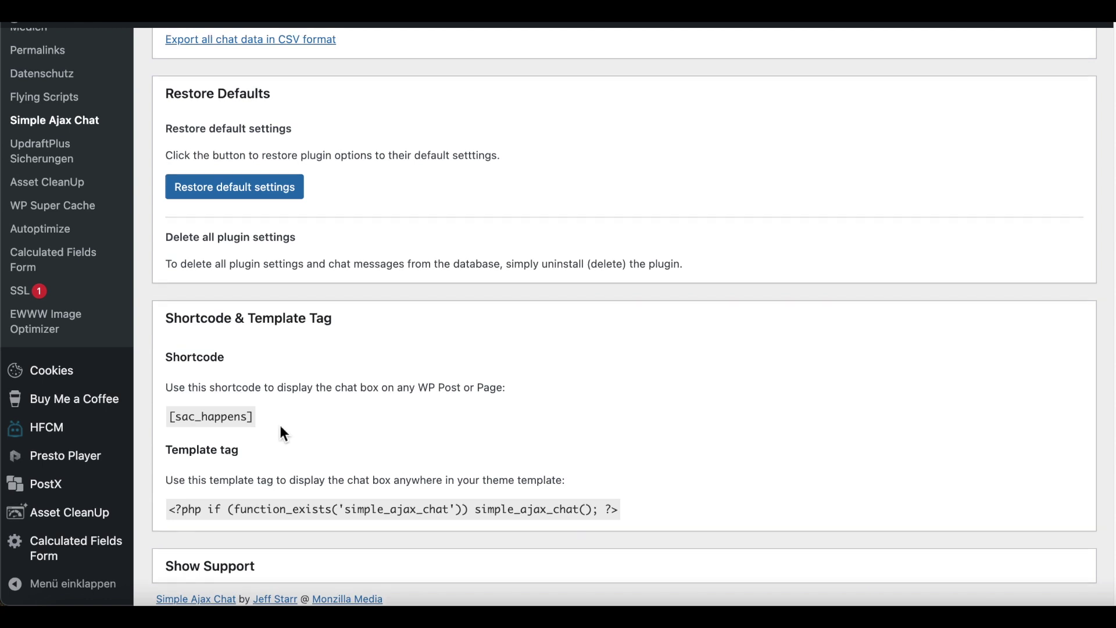
{"action": "scroll", "coordinate": [280, 424], "scroll_direction": "up", "scroll_amount": 1}
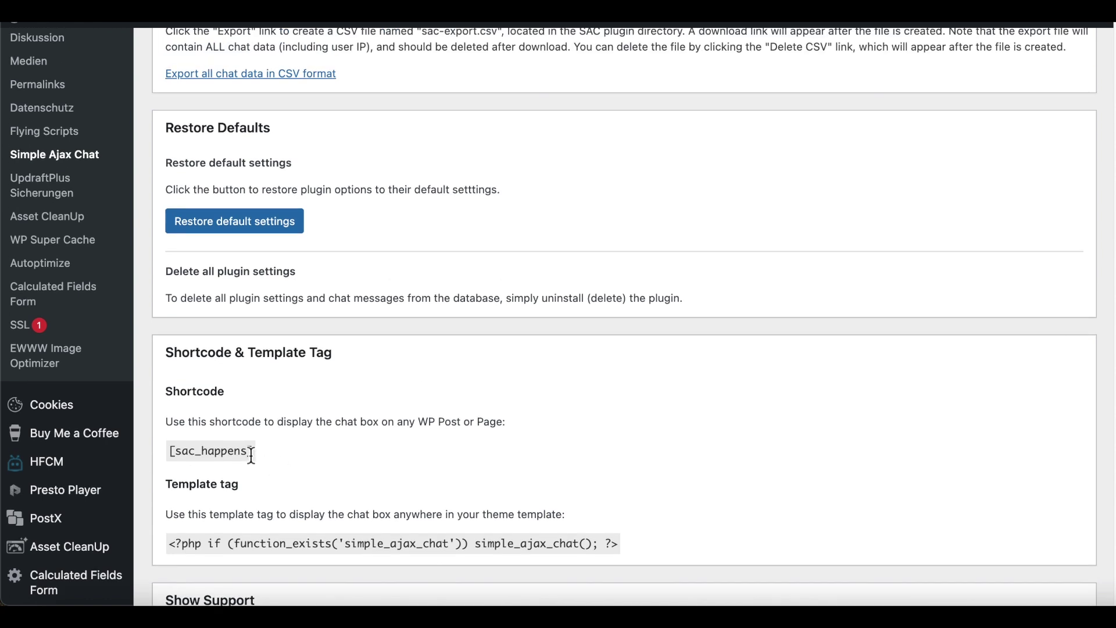
{"action": "left_click_drag", "start_coordinate": [255, 452], "coordinate": [165, 455]}
{"action": "right_click", "coordinate": [195, 458]}
{"action": "left_click", "coordinate": [227, 438]}
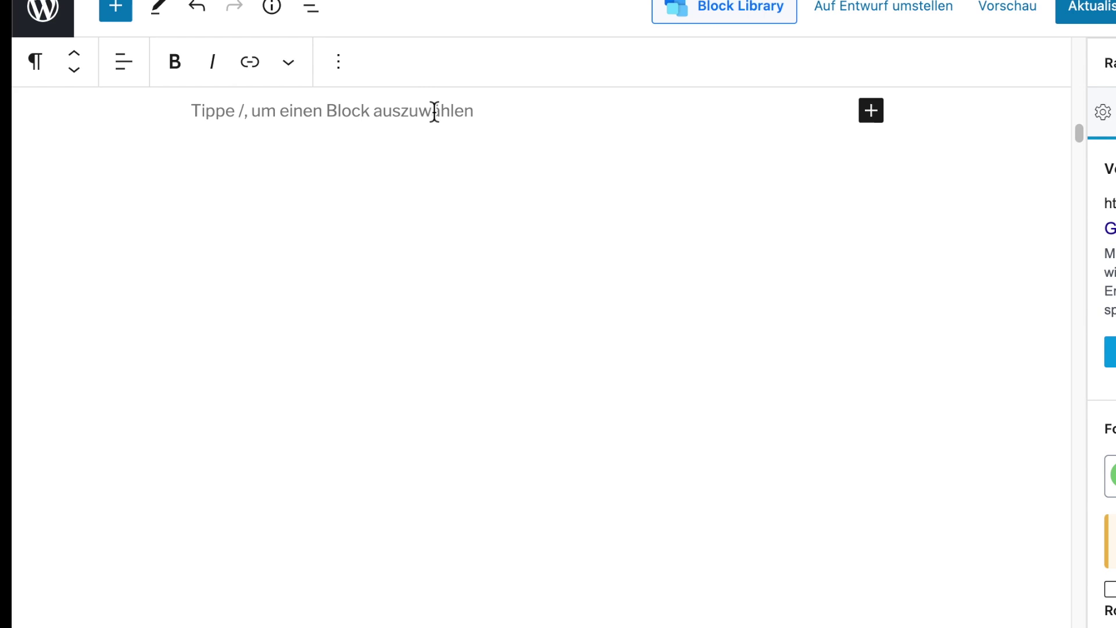
Add a Shortcode block containing [sac_happens] to the page and update the page.
{"action": "left_click", "coordinate": [871, 120]}
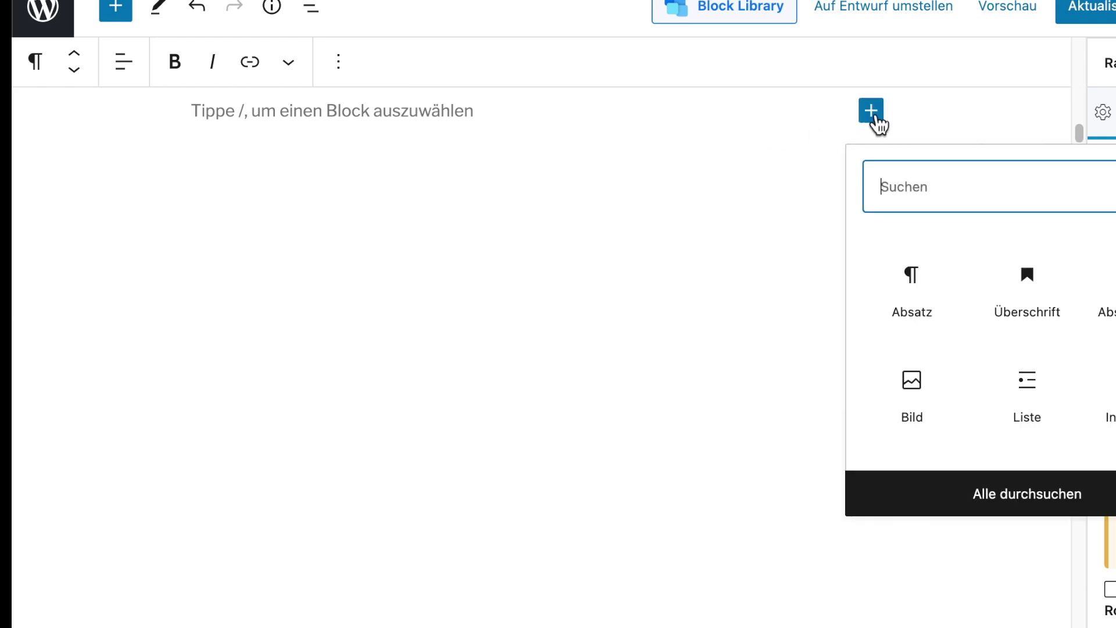
{"action": "type", "text": "short"}
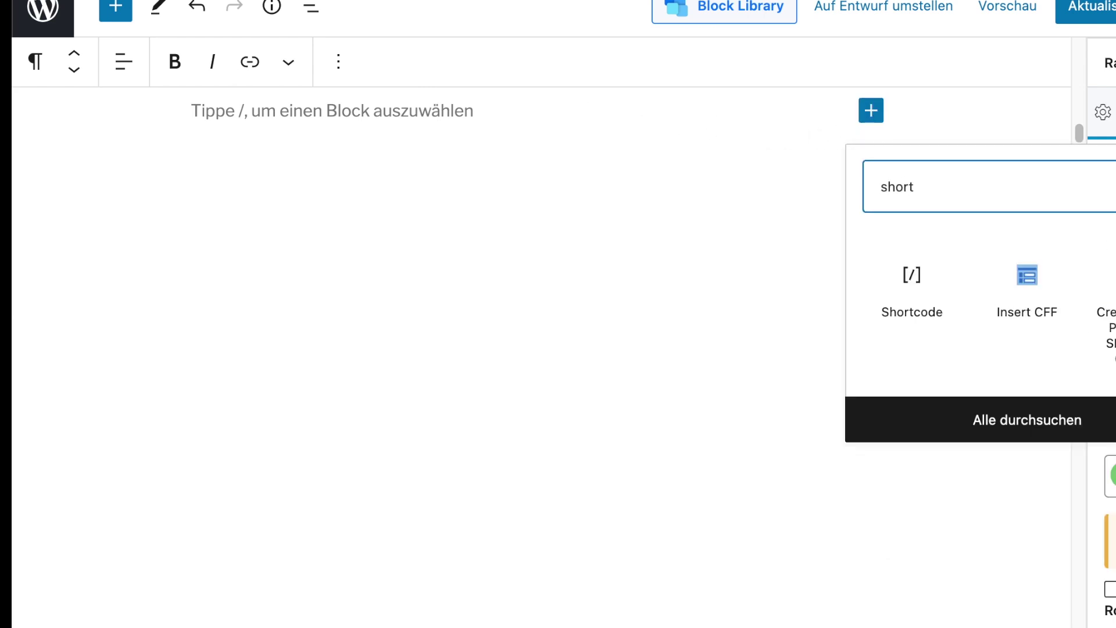
{"action": "left_click", "coordinate": [917, 269]}
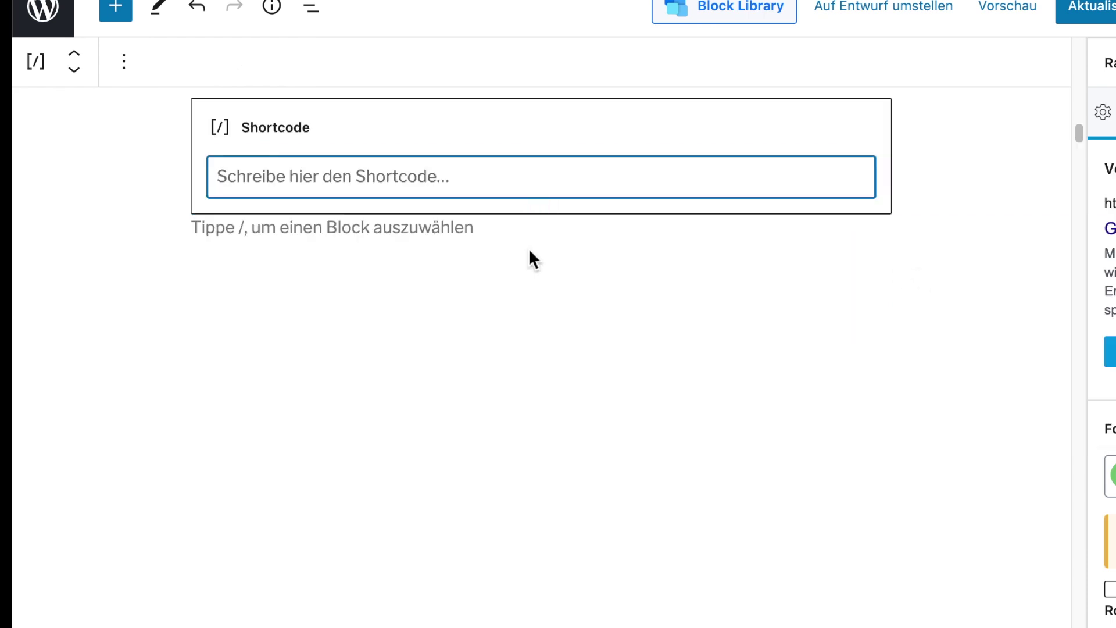
{"action": "right_click", "coordinate": [255, 177]}
{"action": "left_click", "coordinate": [322, 328]}
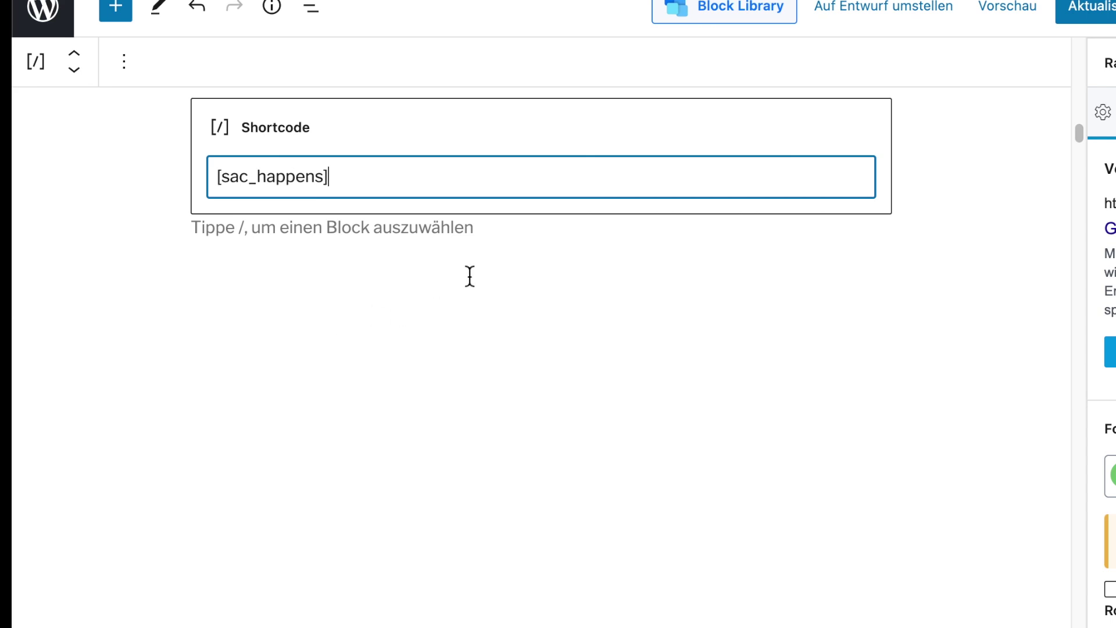
{"action": "left_click", "coordinate": [1108, 16]}
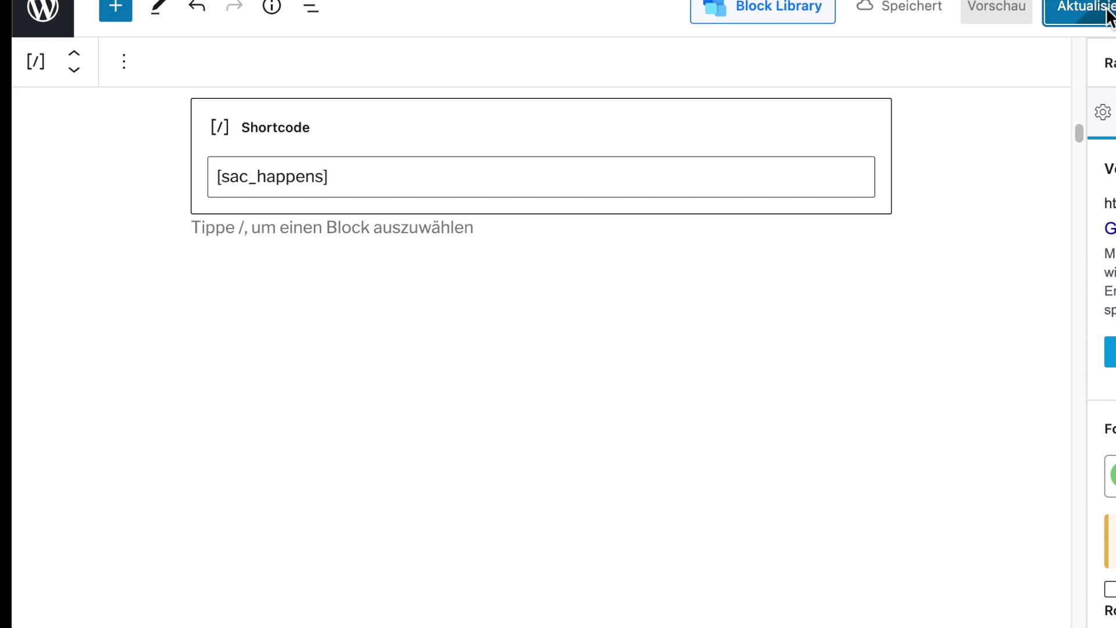
Submit the message "Willkommen in meinem neuen Chat!" in the chat on the live page.
{"action": "left_click", "coordinate": [739, 288]}
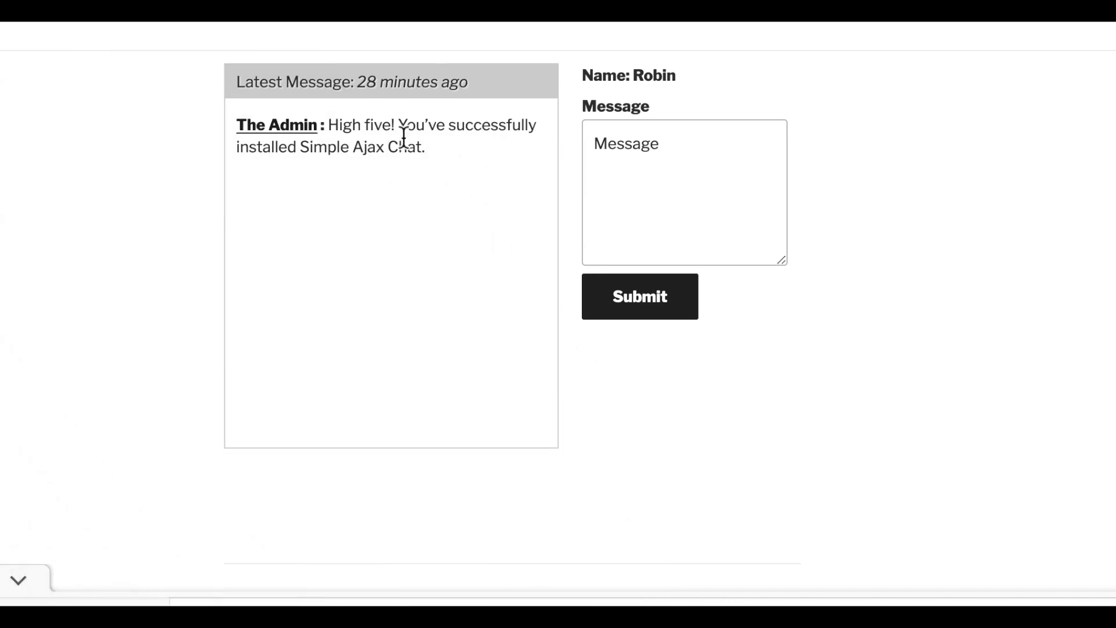
{"action": "left_click", "coordinate": [619, 152]}
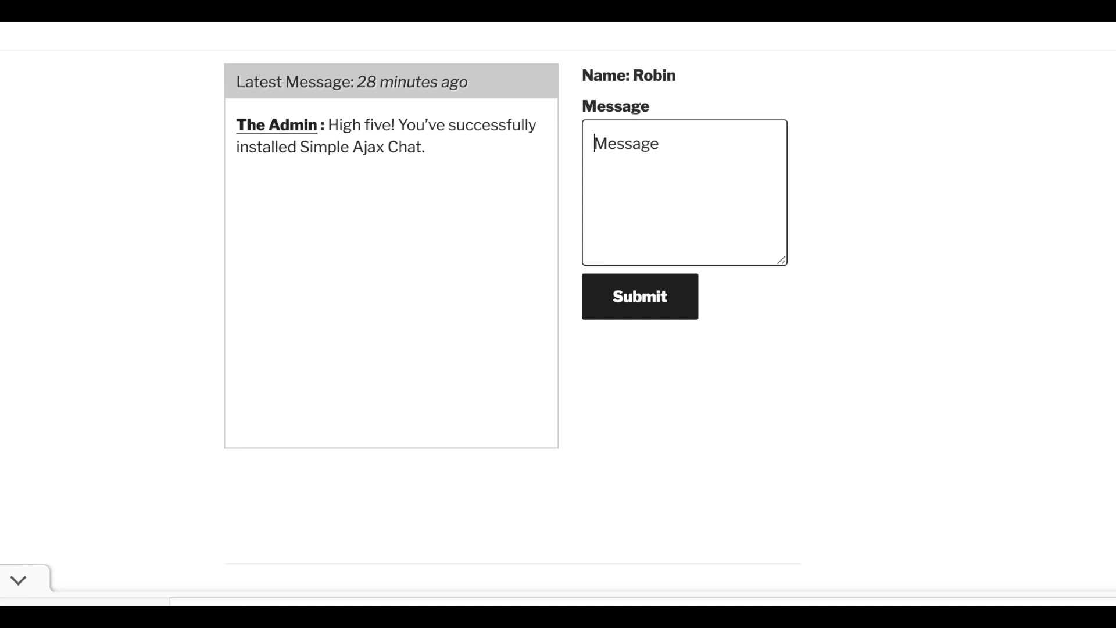
{"action": "type", "text": "Willkomme"}
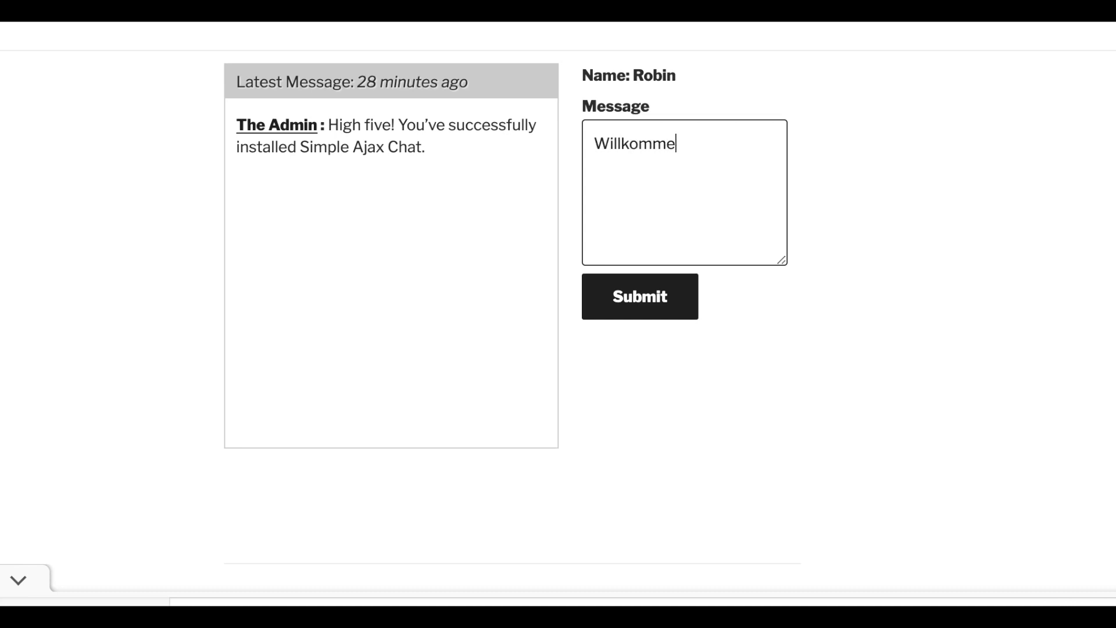
{"action": "type", "text": "n in meinem neuen Chat!"}
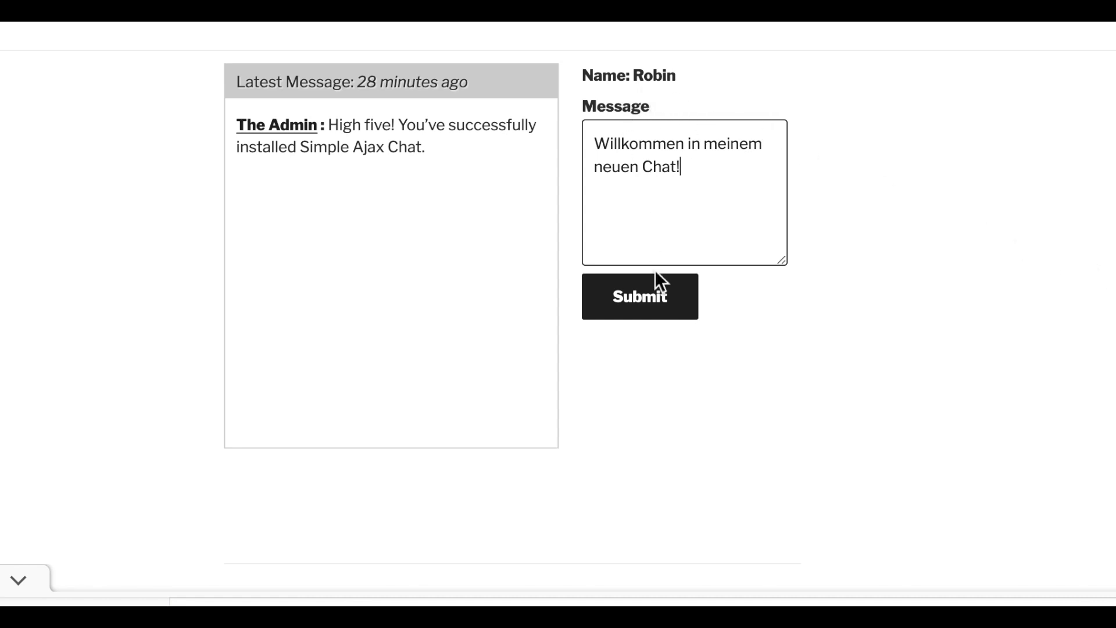
{"action": "left_click", "coordinate": [661, 305]}
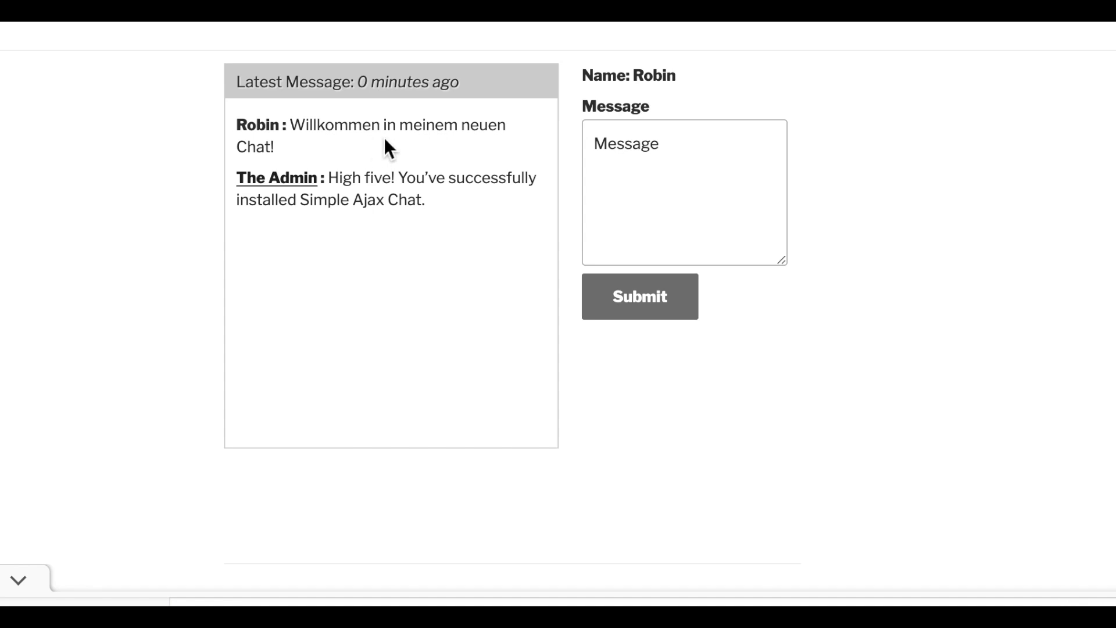
{"action": "mouse_move", "coordinate": [64, 11]}
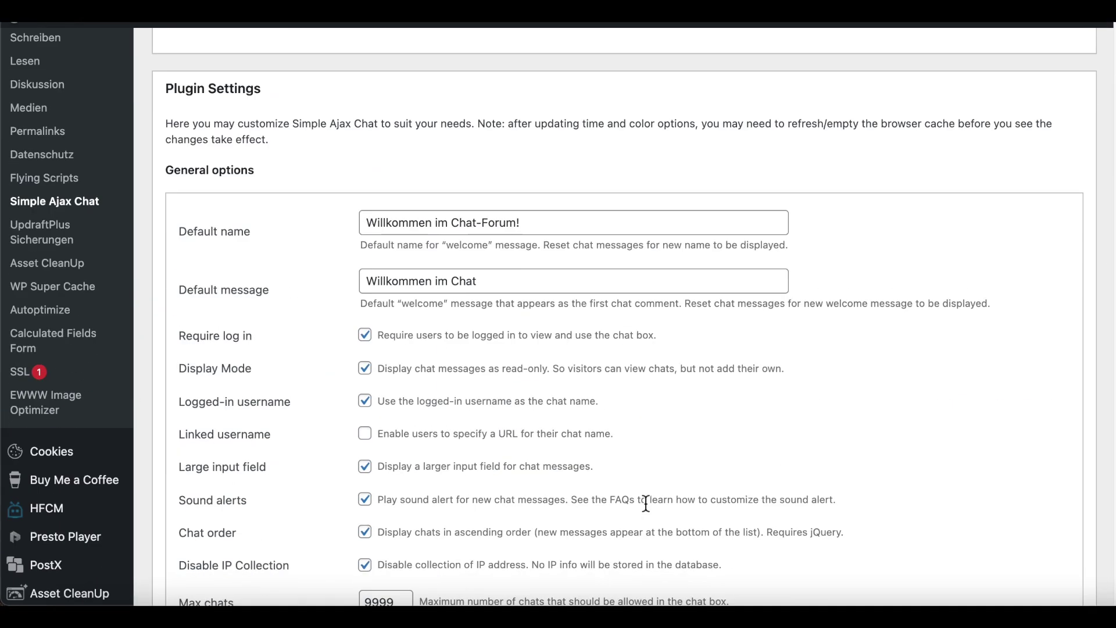
Set the chat's Update interval under Times and colors to 500 ms.
{"action": "scroll", "coordinate": [645, 503], "scroll_direction": "down", "scroll_amount": 10}
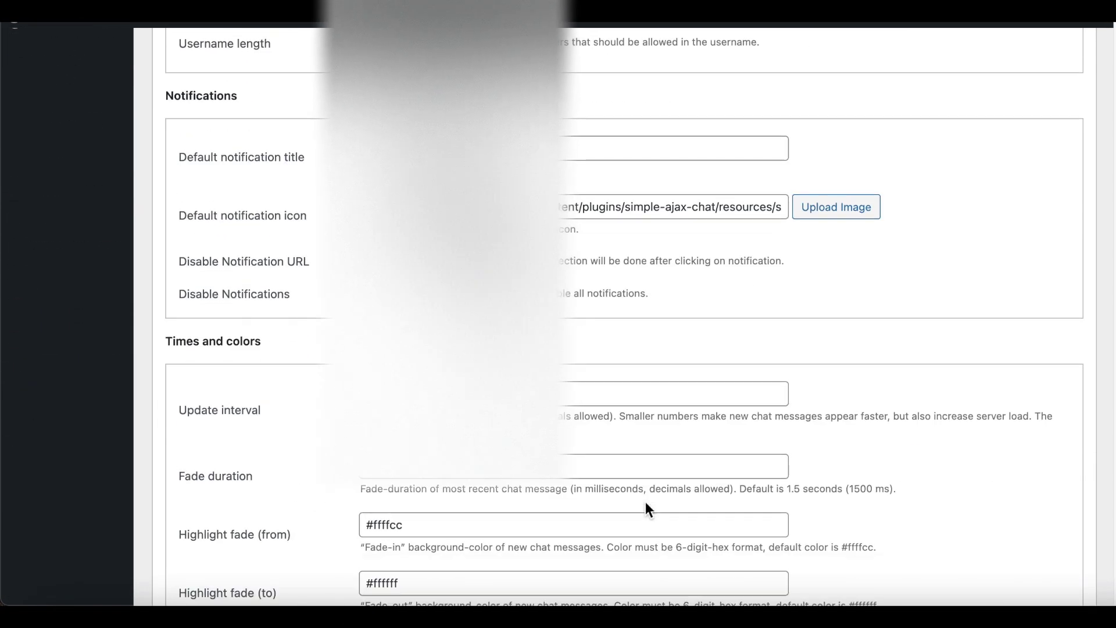
{"action": "scroll", "coordinate": [645, 510], "scroll_direction": "down", "scroll_amount": 5}
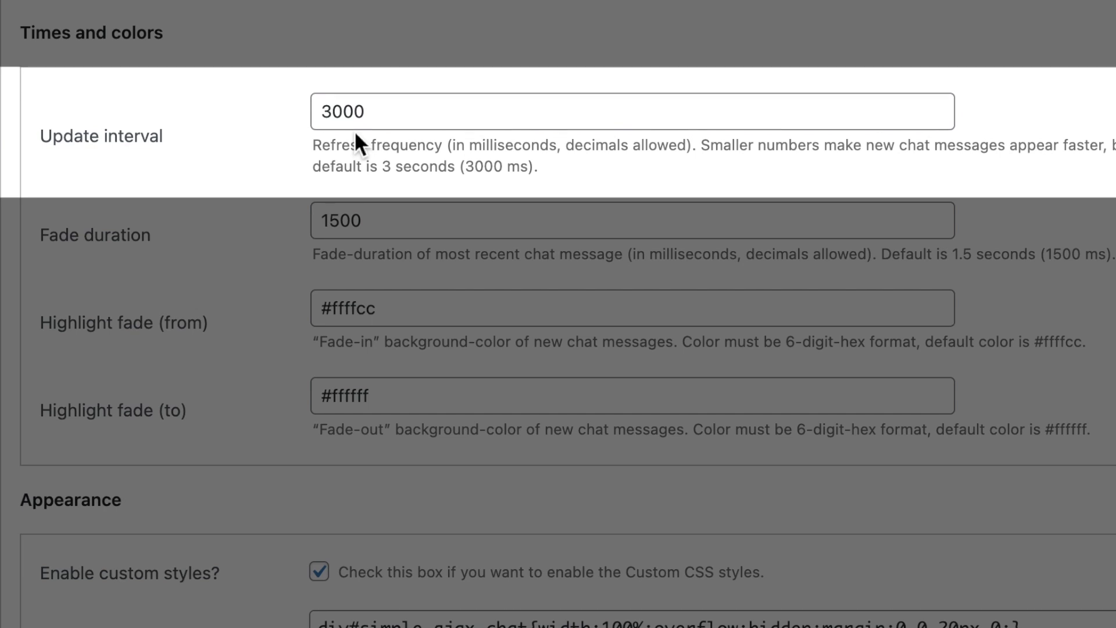
{"action": "left_click_drag", "start_coordinate": [372, 111], "coordinate": [298, 110]}
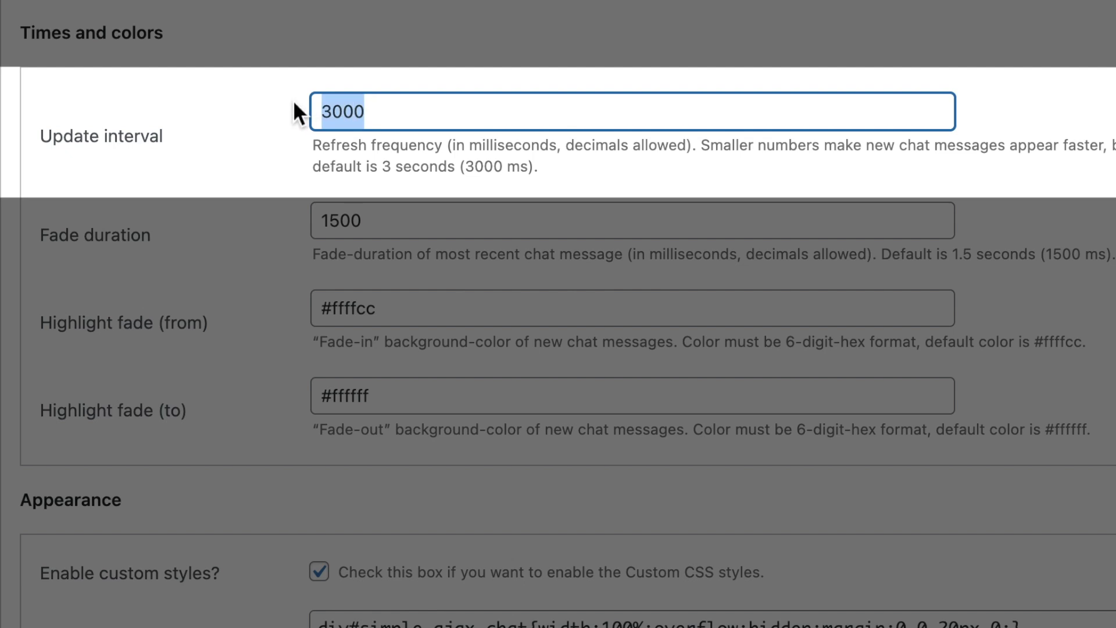
{"action": "type", "text": "500"}
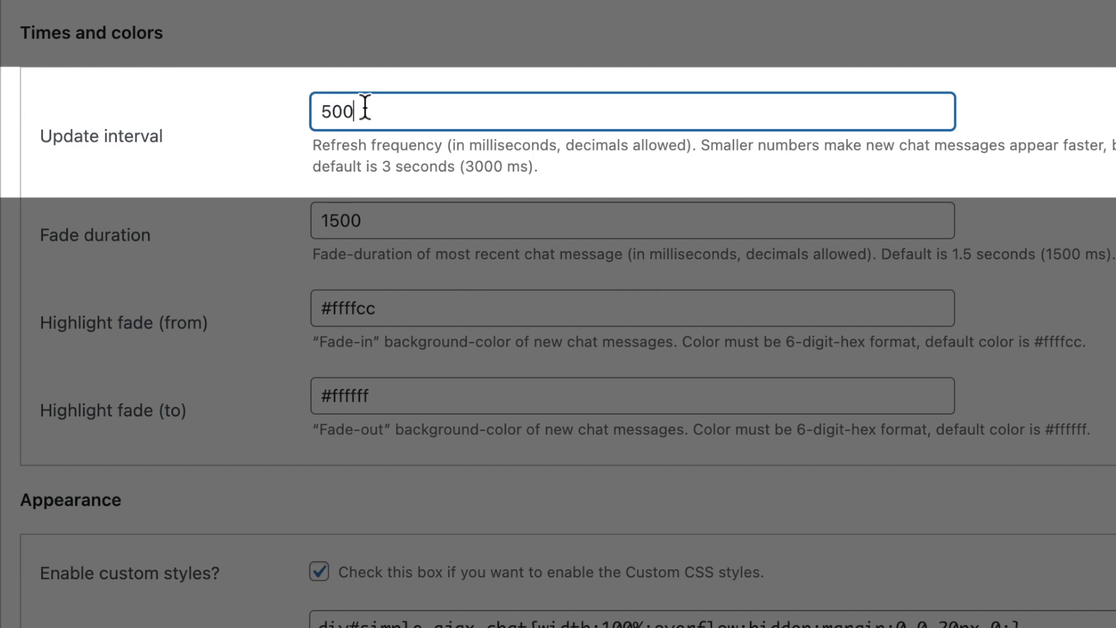
Set the chat's Update interval to 2000 ms and save the plugin settings.
{"action": "left_click_drag", "start_coordinate": [362, 112], "coordinate": [265, 104]}
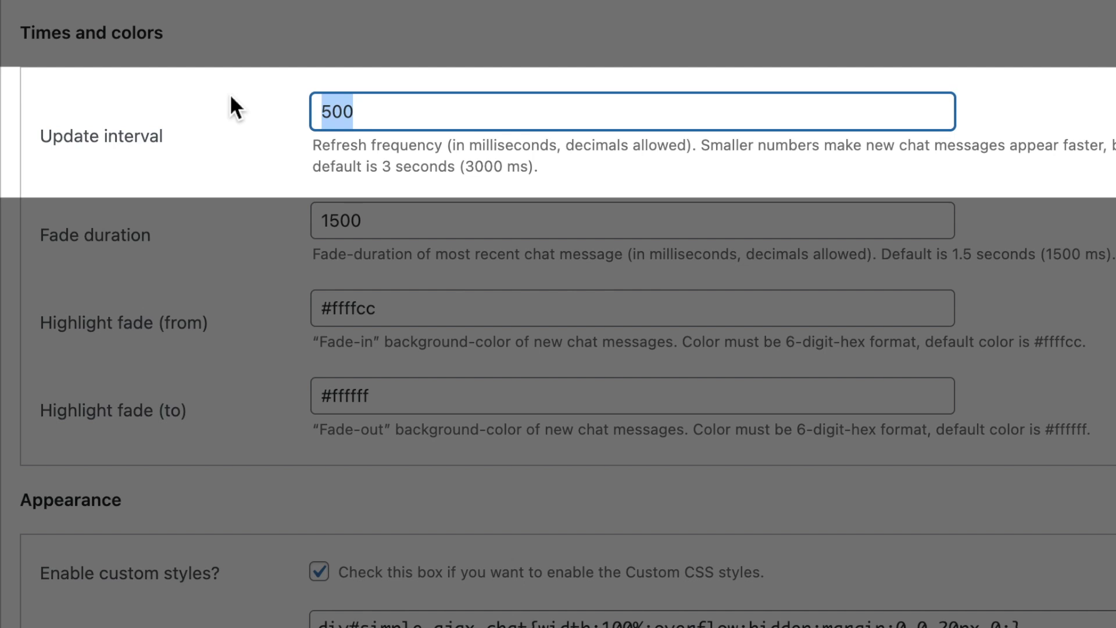
{"action": "type", "text": "2000"}
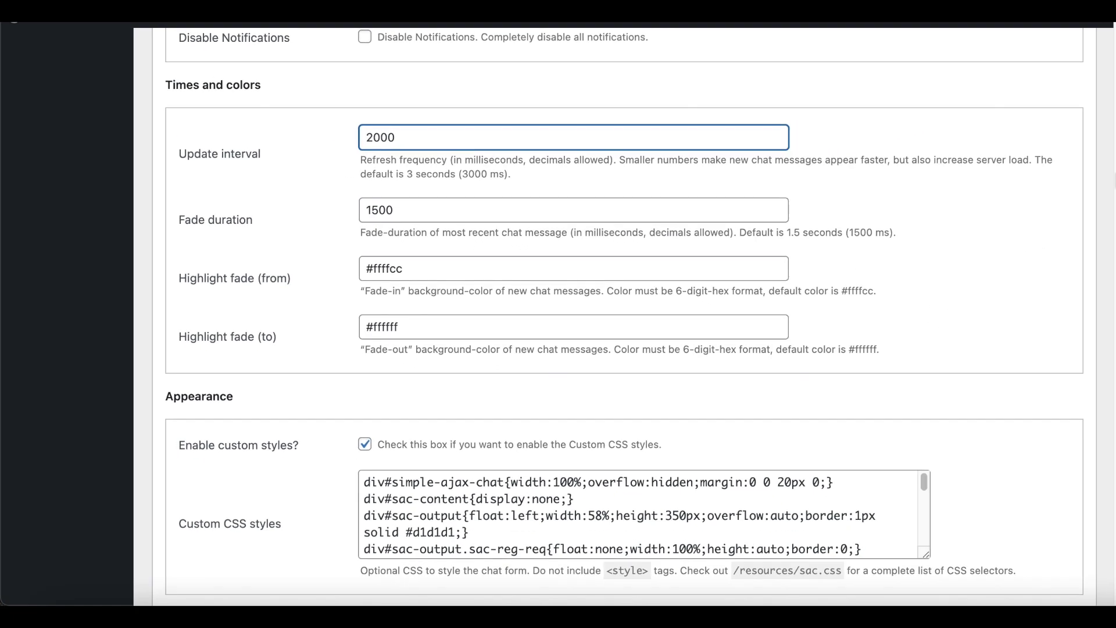
{"action": "scroll", "coordinate": [624, 314], "scroll_direction": "down", "scroll_amount": 2}
{"action": "scroll", "coordinate": [625, 314], "scroll_direction": "down", "scroll_amount": 10}
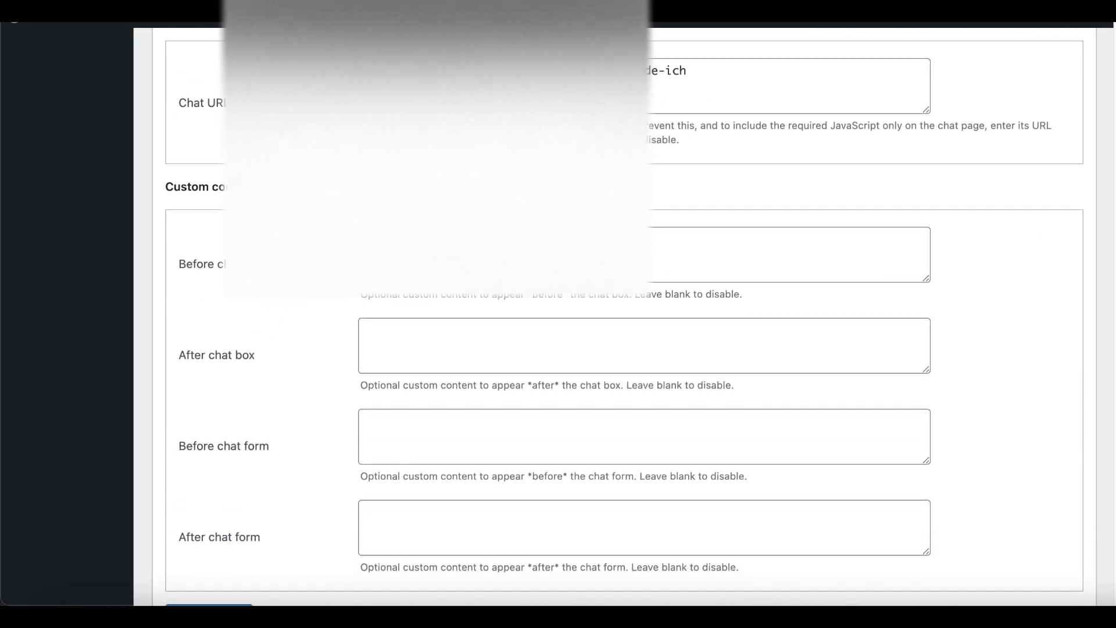
{"action": "left_click", "coordinate": [245, 579]}
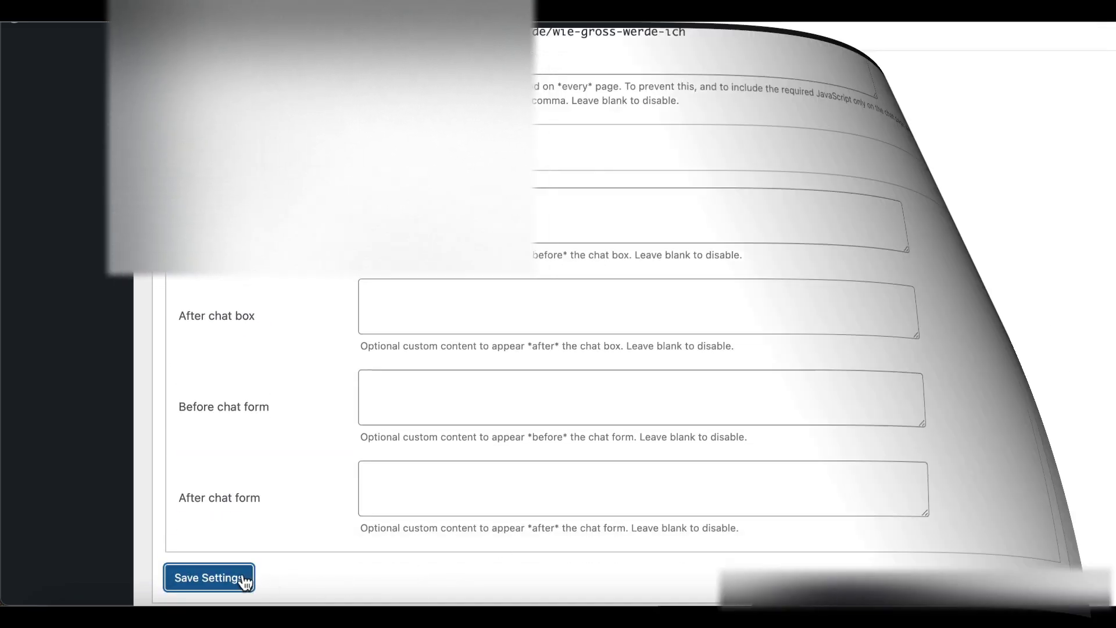